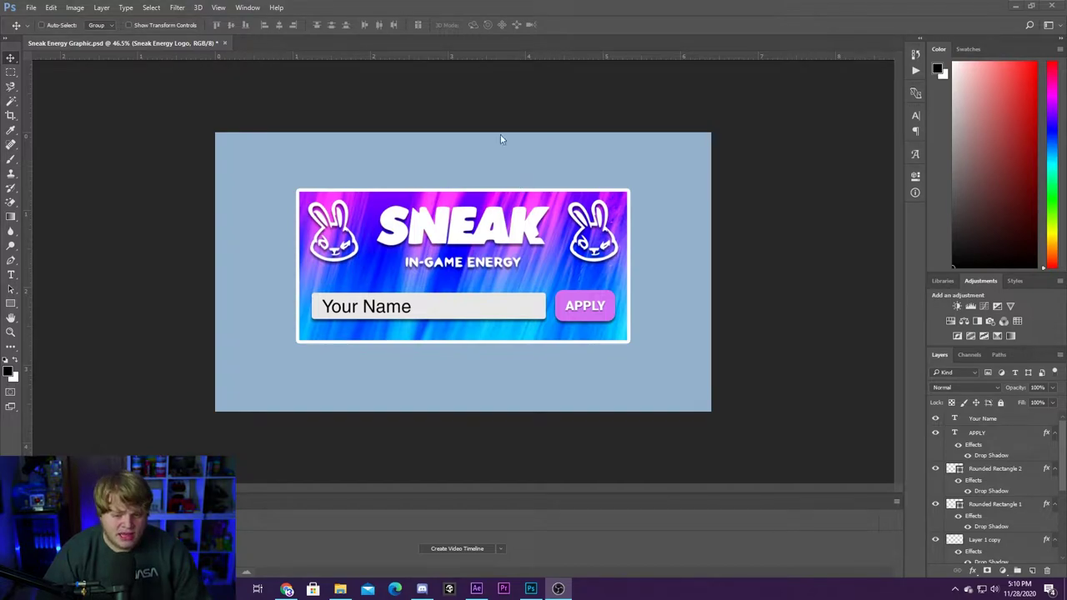
- Create a blank 1920 × 1080 px, 300 ppi document and zoom out to fit the whole canvas
click(27, 8)
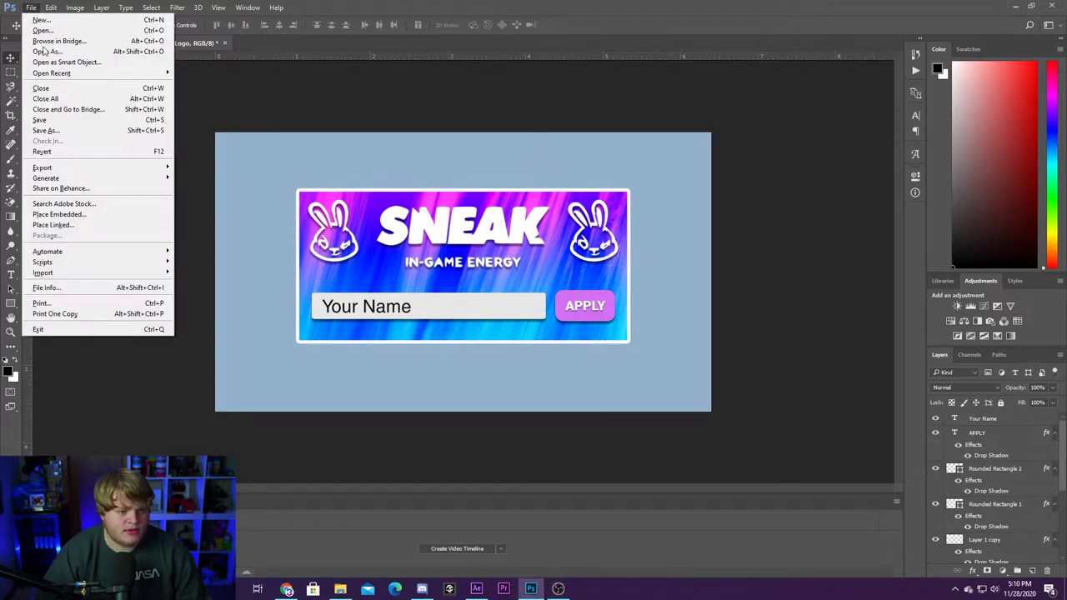
click(34, 23)
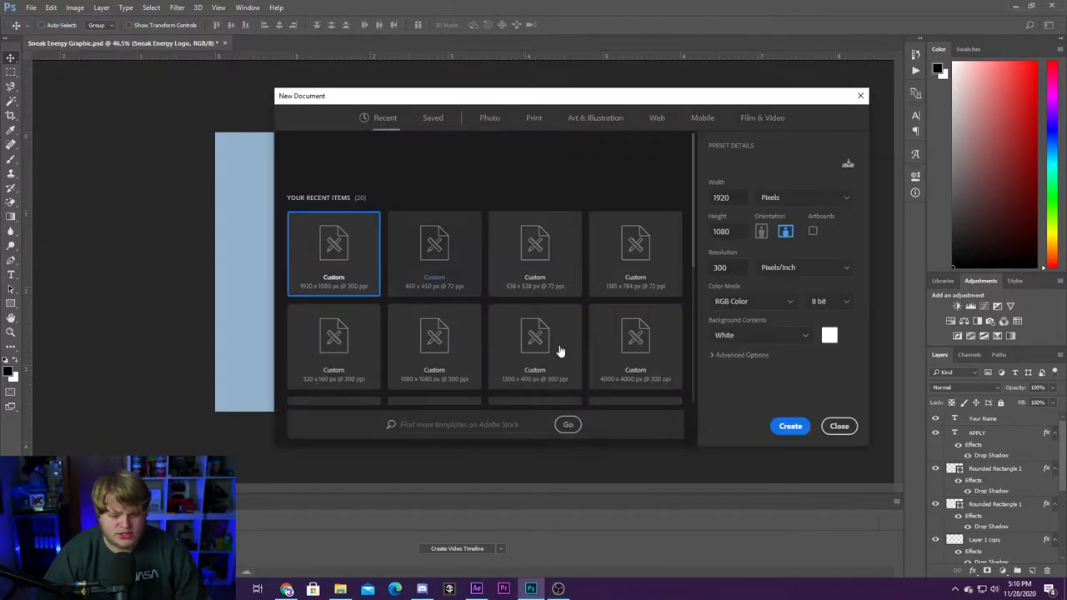
click(790, 427)
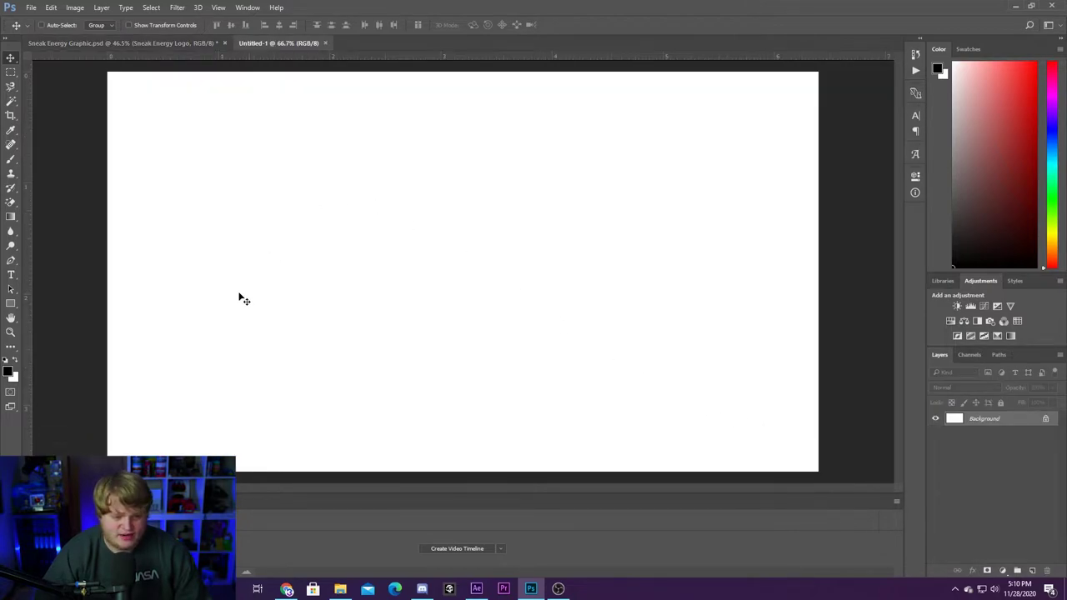
key(z)
mouse_move(442, 305)
mouse_down()
mouse_move(419, 297)
mouse_move(439, 306)
mouse_up()
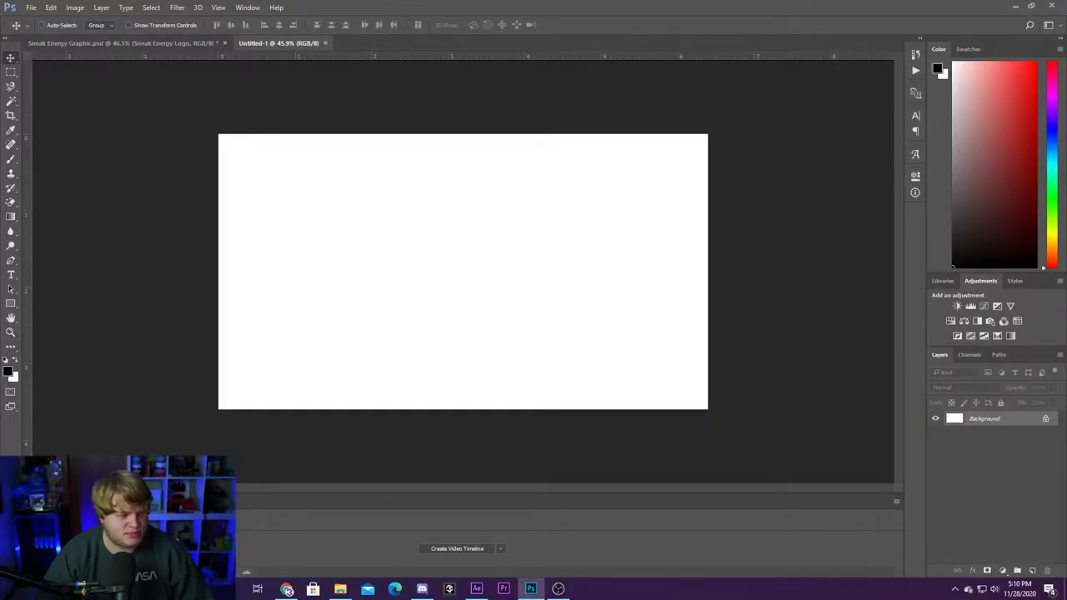
- Drop in the streaked blue photo, rotate it 90°, scale it up, and marquee a central rectangle
click(441, 271)
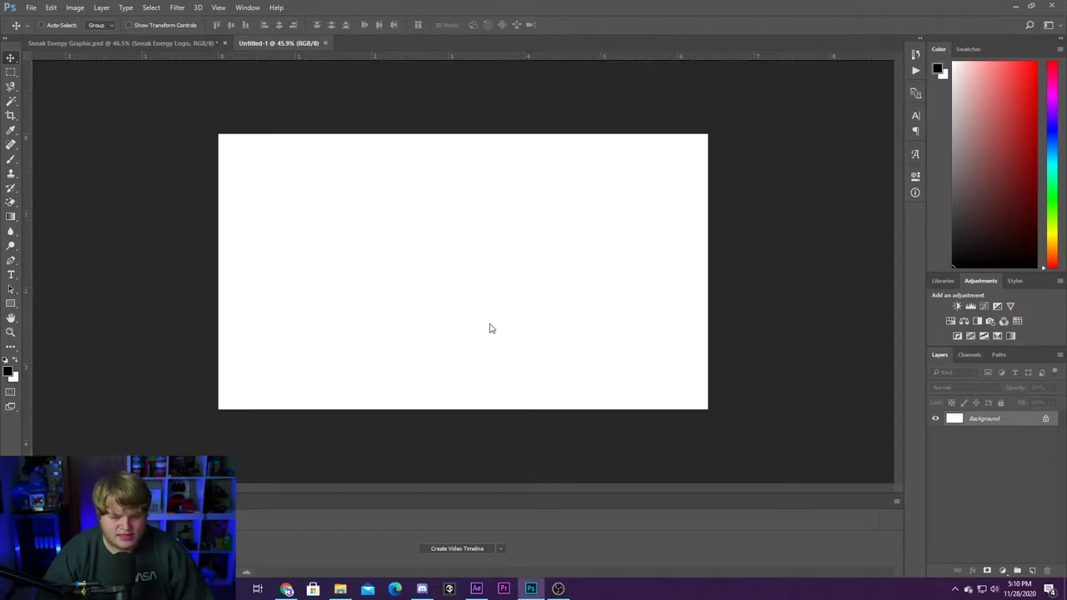
drag(488, 234, 490, 235)
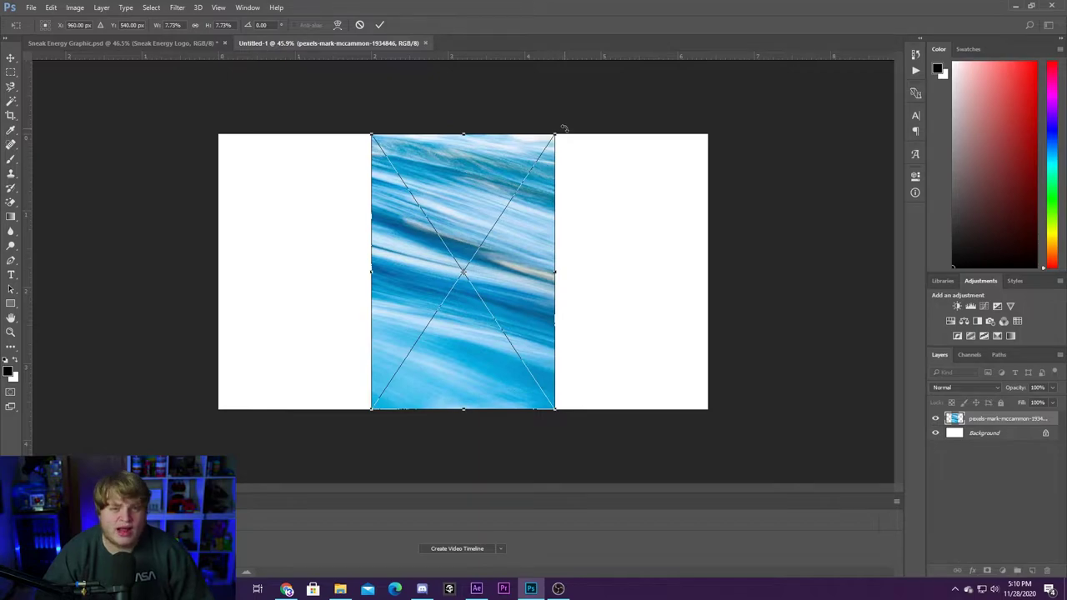
drag(563, 125, 615, 378)
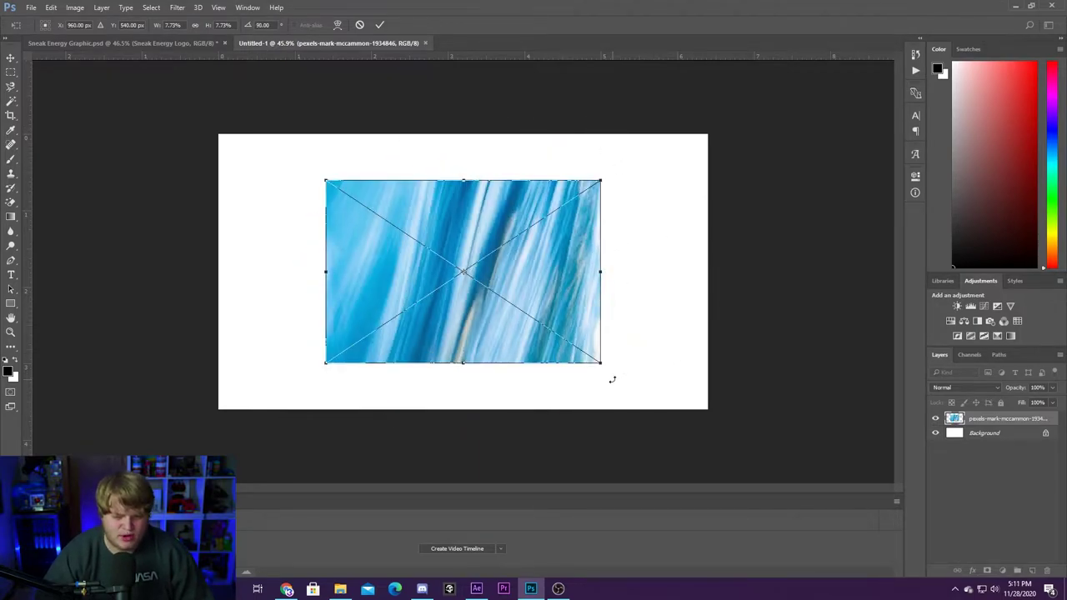
drag(604, 178, 673, 157)
key(Return)
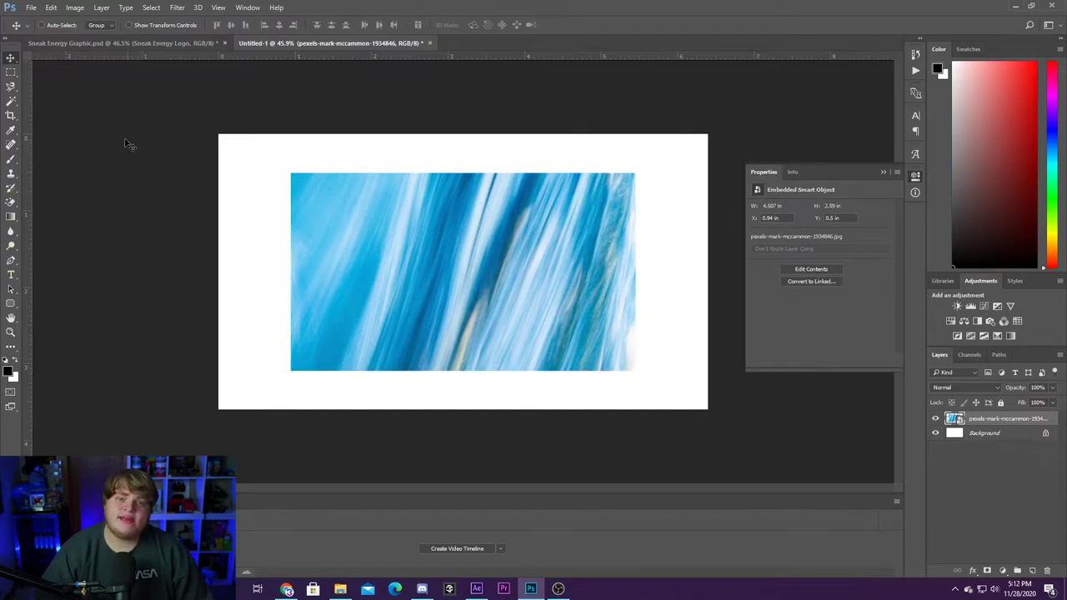
click(11, 73)
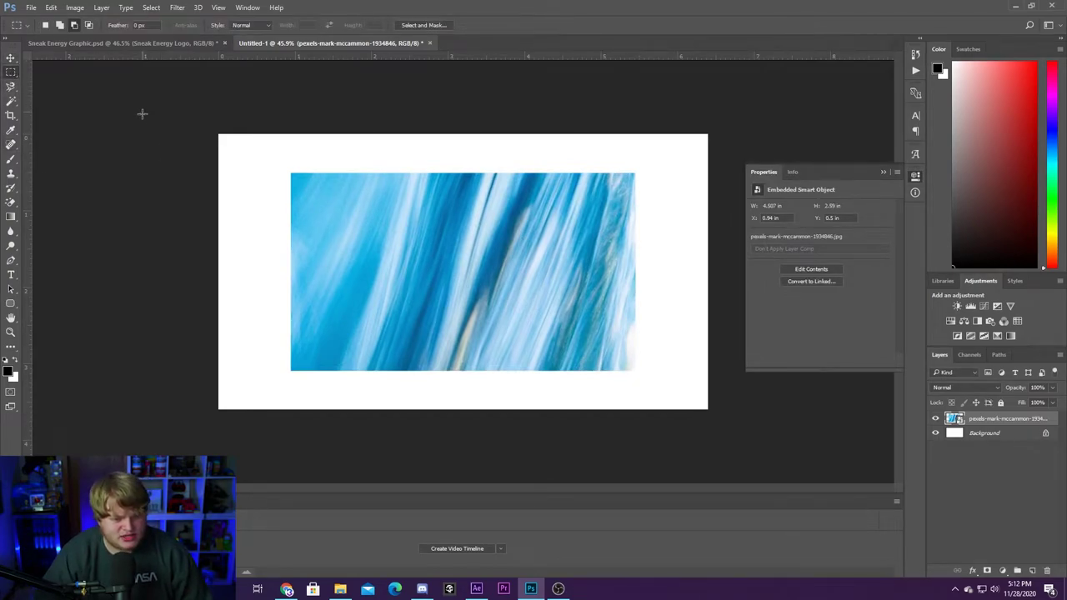
drag(382, 215, 597, 328)
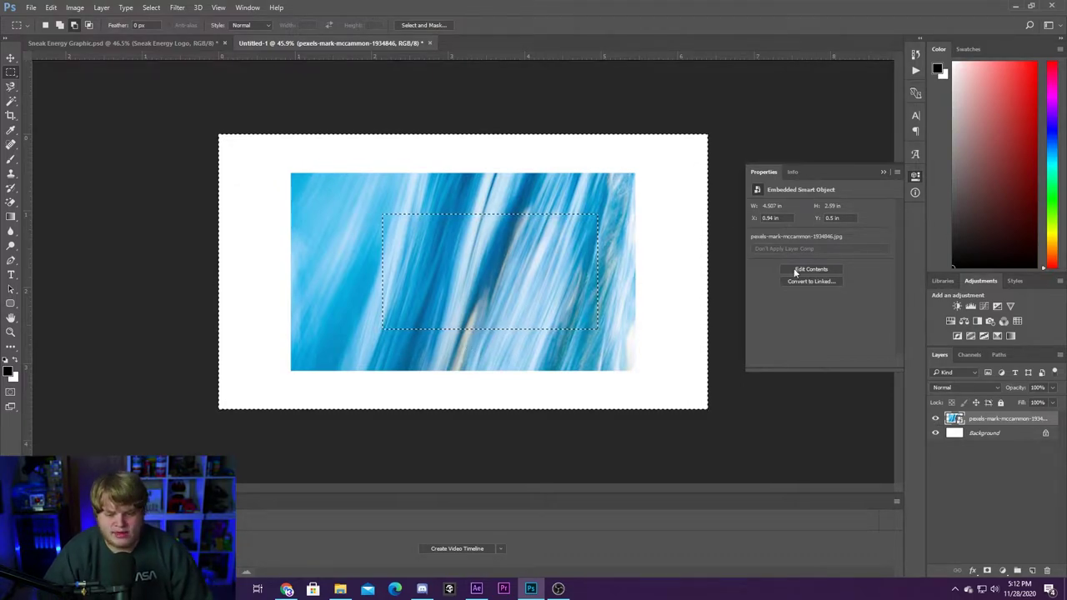
- Rasterize the photo layer, delete everything outside the rectangle, deselect, and centre it
right_click(1052, 419)
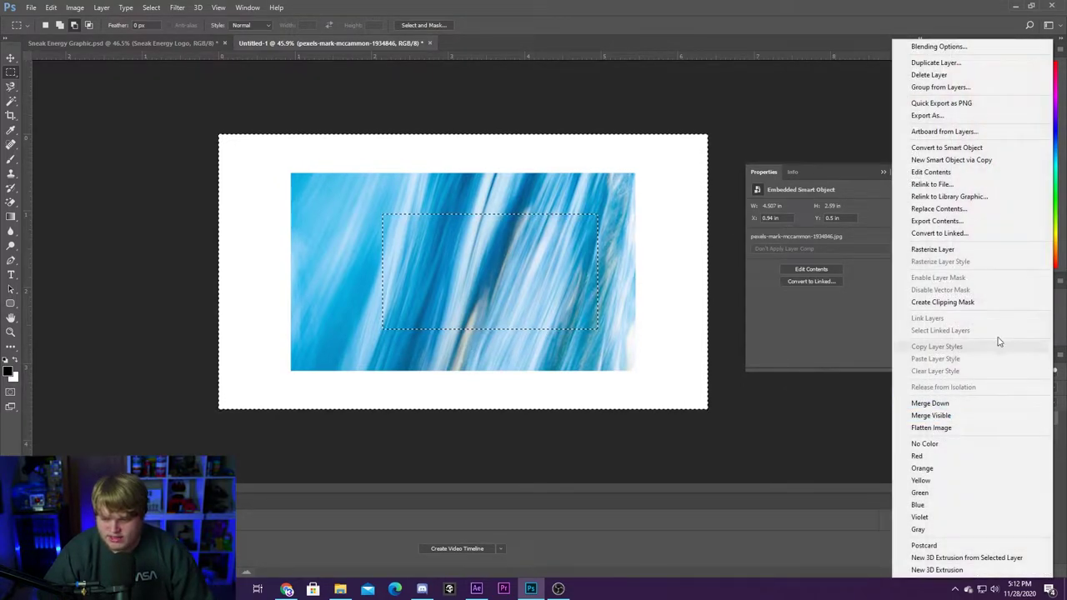
click(949, 249)
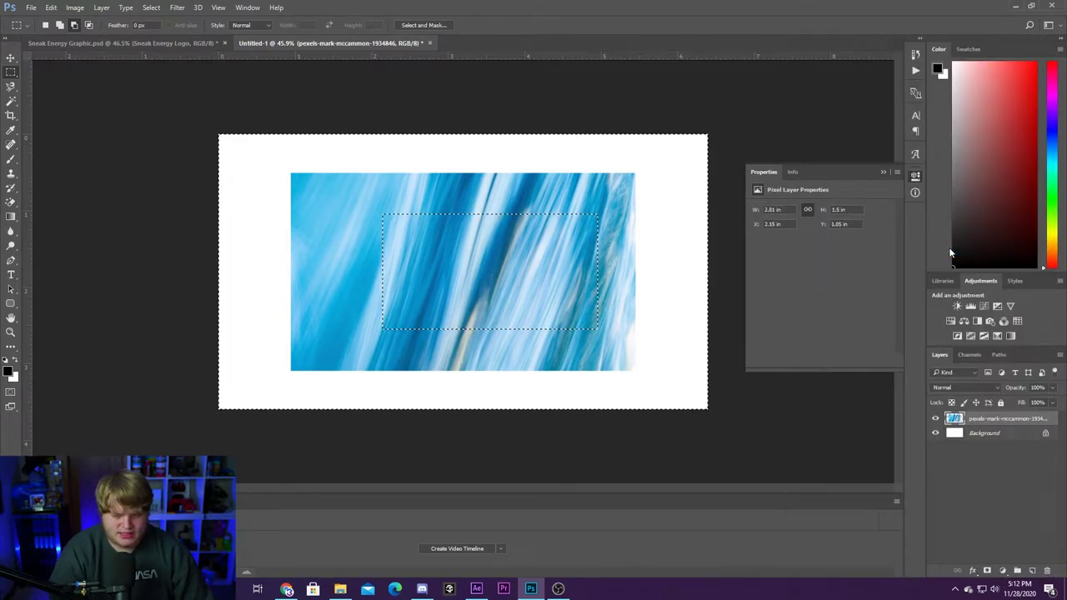
key(Delete)
key(ctrl+d)
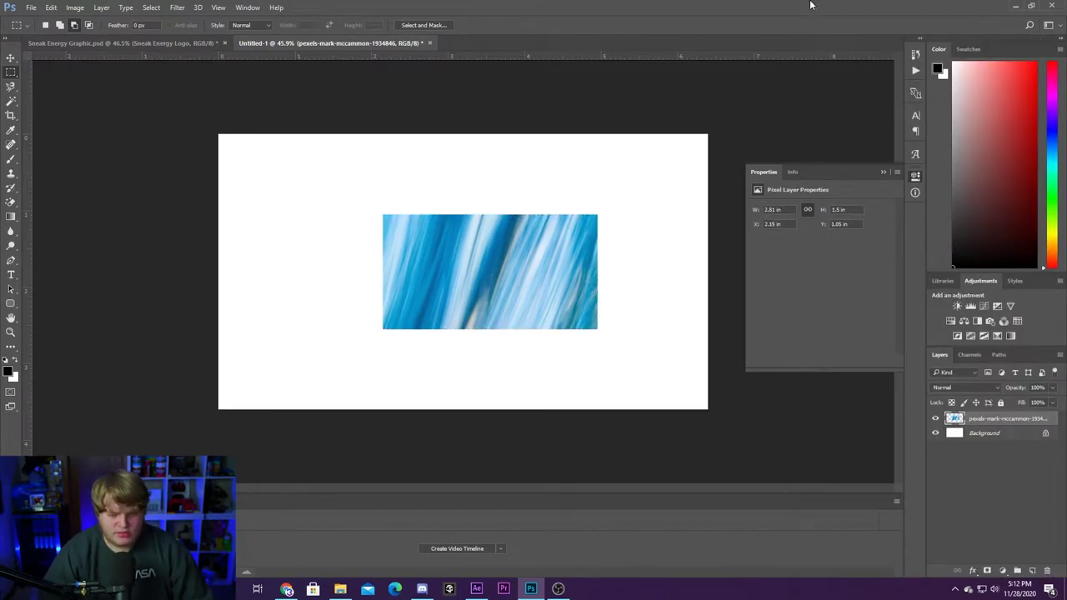
click(11, 57)
drag(464, 250, 501, 282)
- Free-transform the trimmed photo up to about 4.02 × 2.15 in, keeping it centred
click(50, 7)
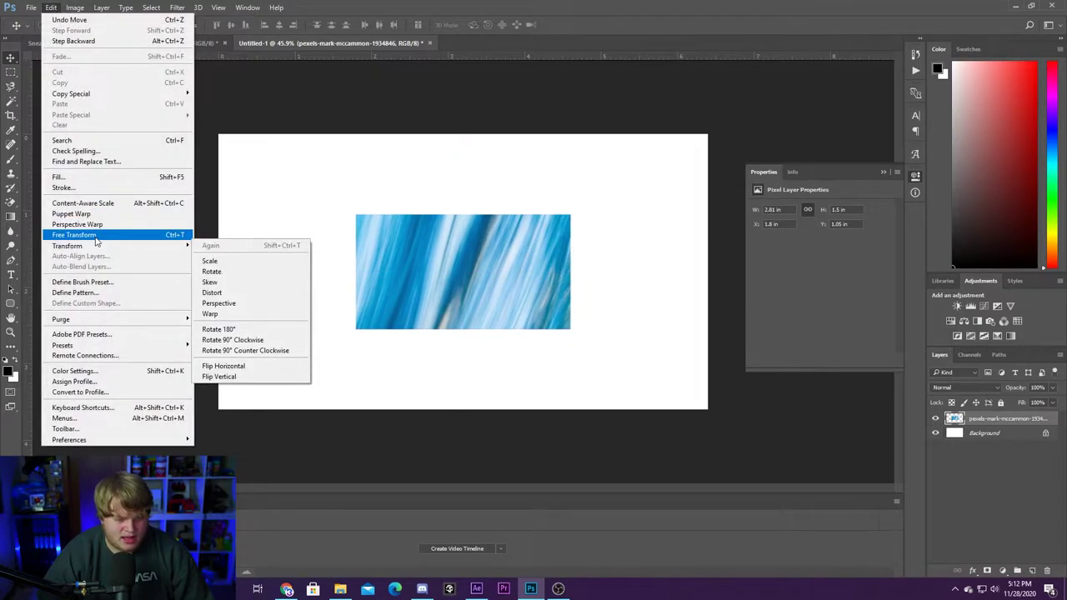
click(209, 257)
drag(576, 224, 670, 168)
drag(600, 239, 551, 260)
click(491, 25)
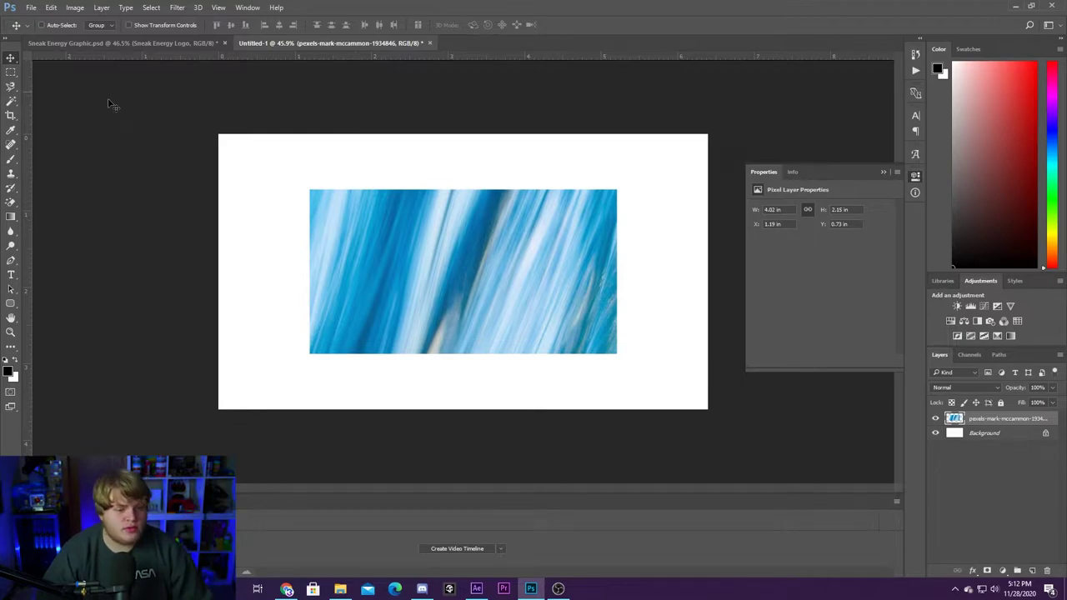
- Drag the SNEAK logo and both bunny layers from Sneak Energy Graphic into Untitled-1
click(127, 42)
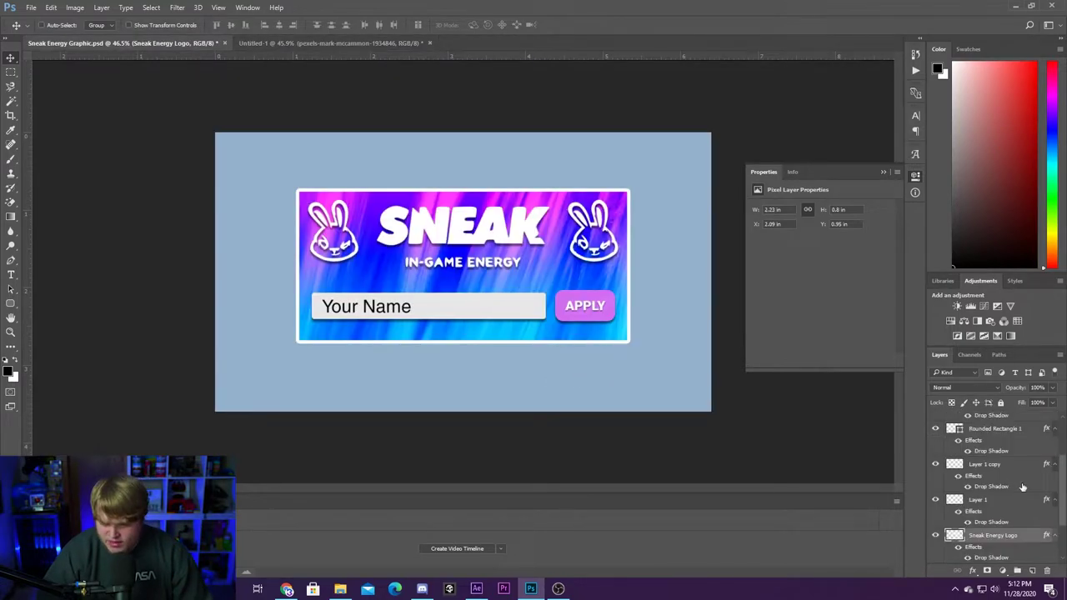
scroll(997, 513, down, 1)
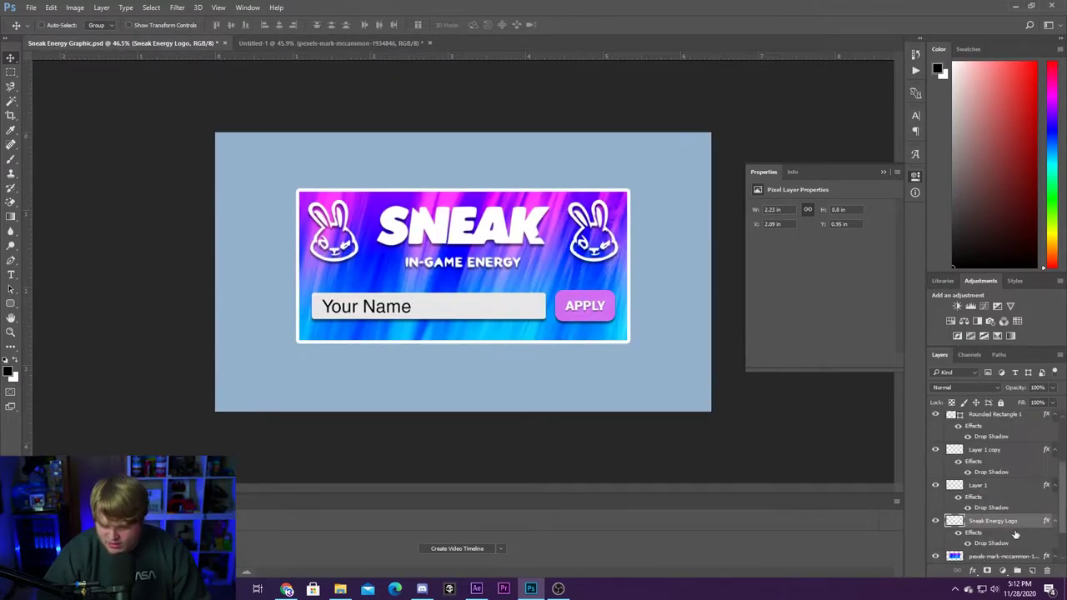
ctrl+click(1004, 486)
ctrl+click(1001, 450)
mouse_move(467, 230)
mouse_down()
mouse_move(371, 41)
mouse_move(325, 45)
mouse_move(453, 258)
mouse_move(485, 255)
mouse_move(473, 227)
mouse_up()
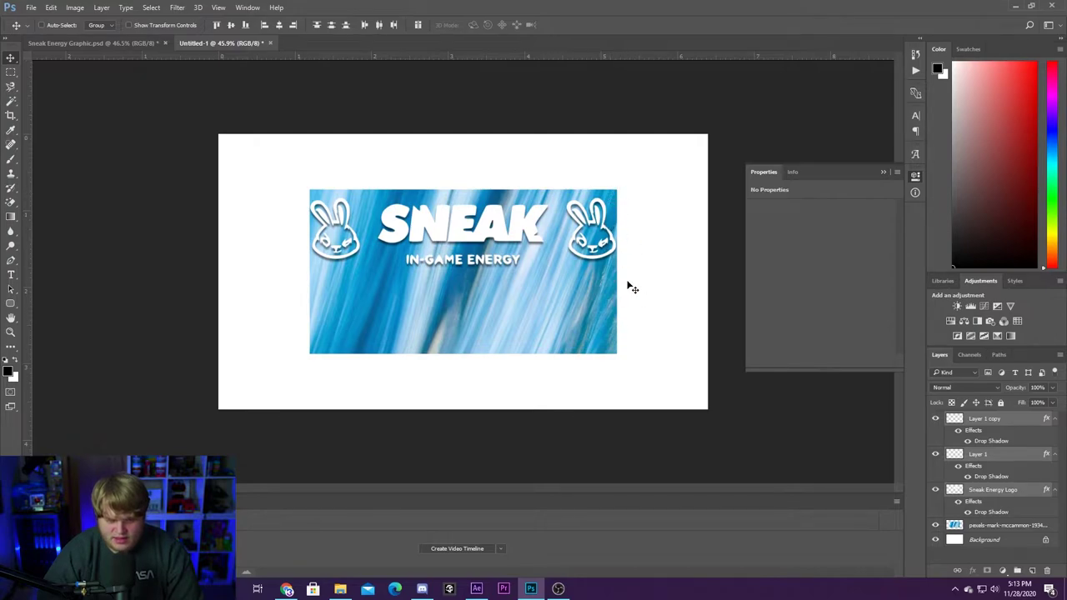
- Free-transform the streaked photo slightly wider, to about 4.24 in
click(1031, 525)
click(51, 7)
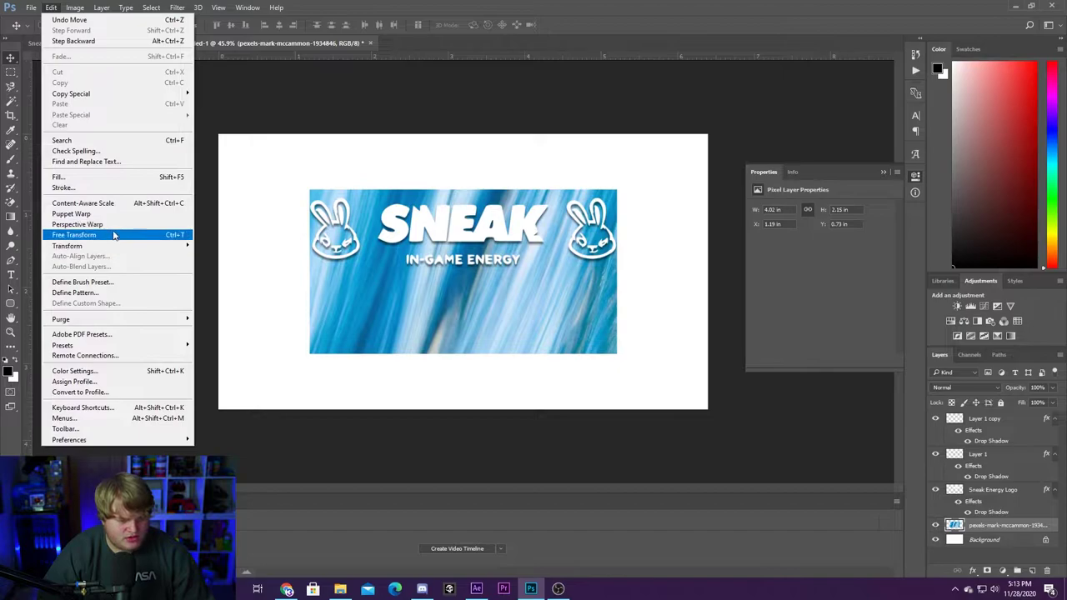
click(114, 235)
drag(617, 271, 575, 287)
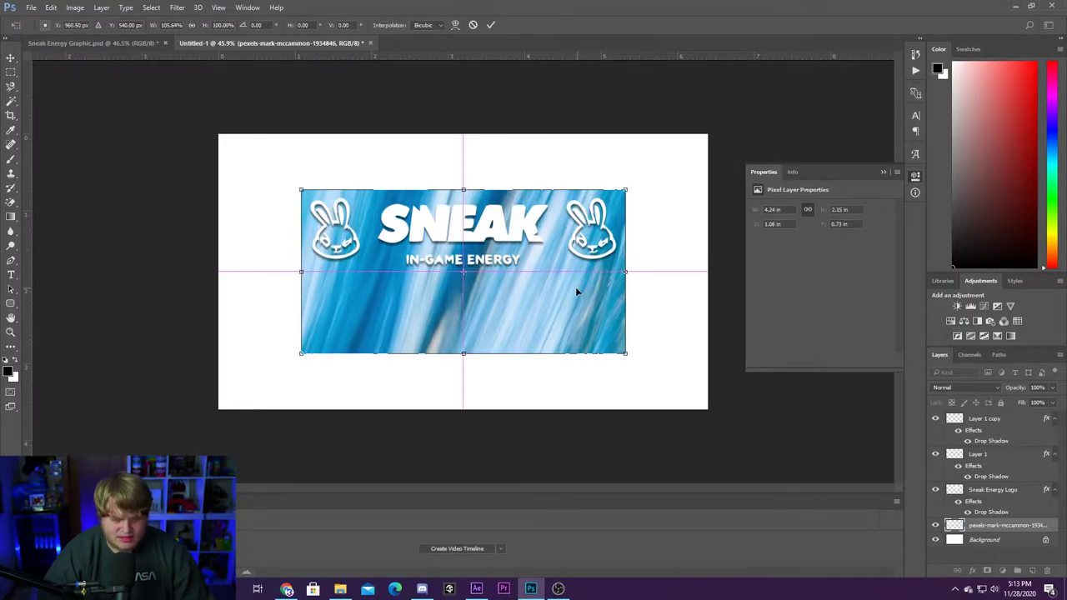
click(490, 24)
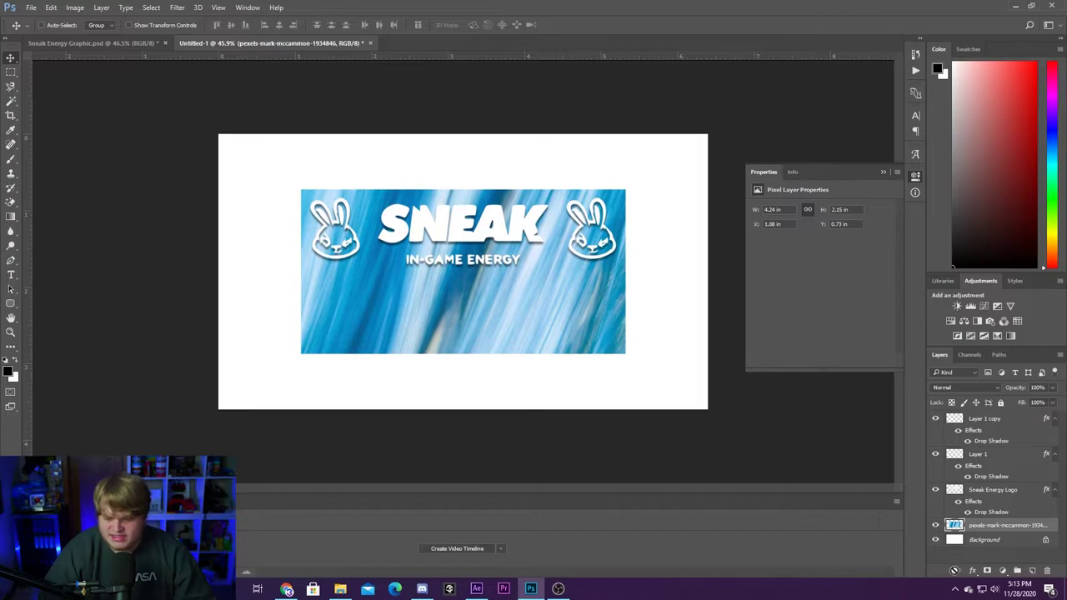
- Duplicate the streaked photo layer
right_click(1055, 526)
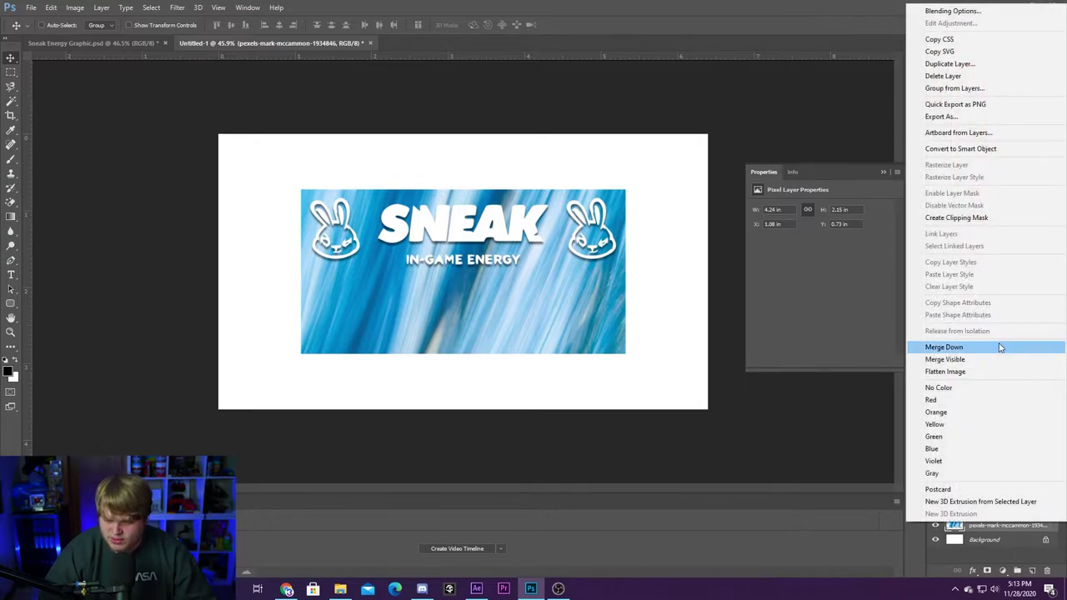
click(959, 66)
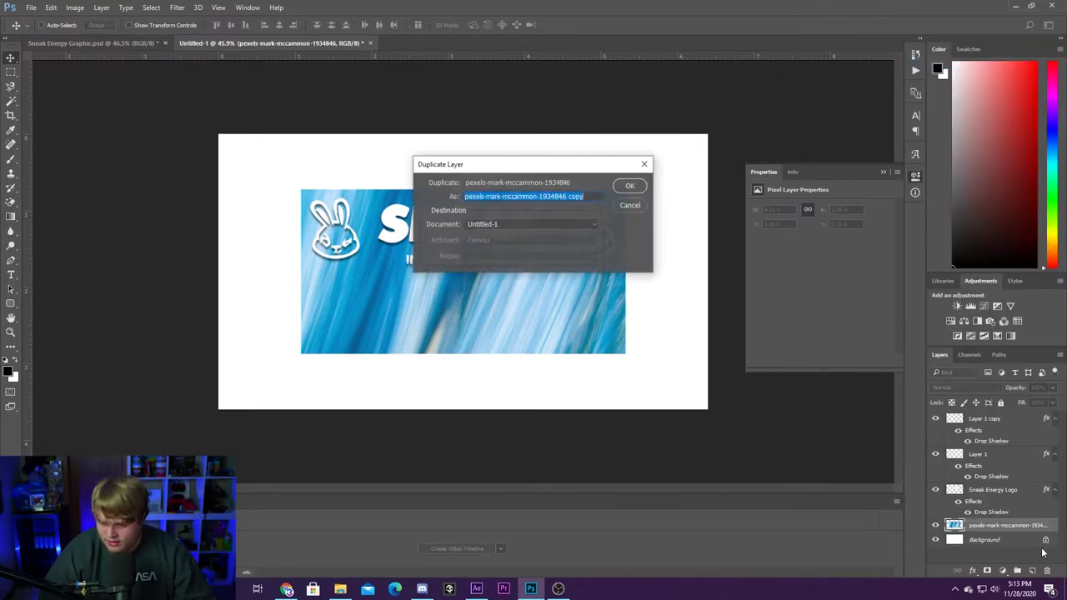
click(636, 182)
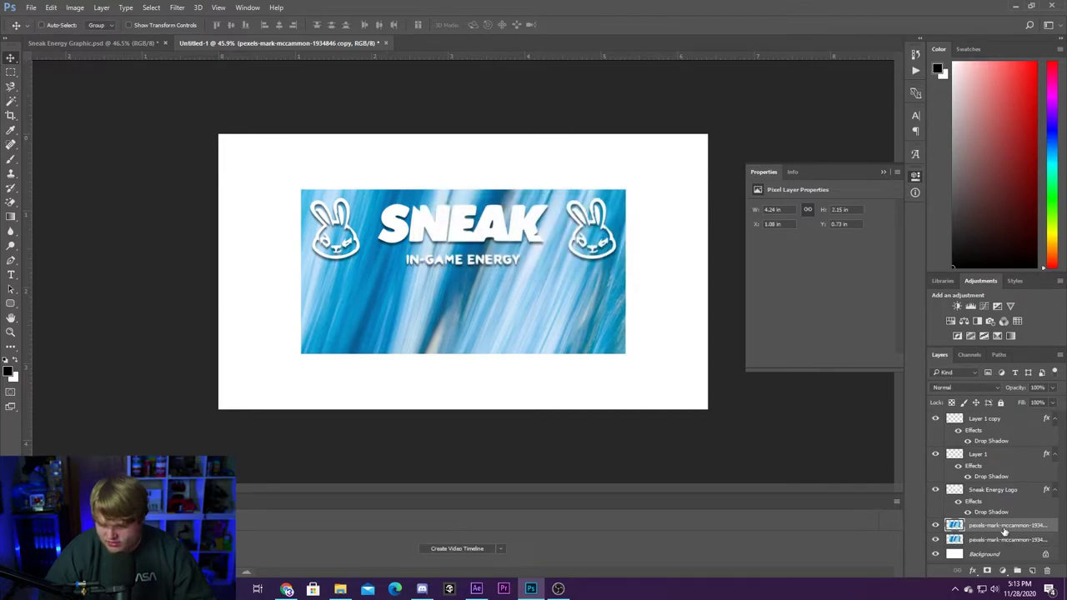
- Set the foreground colour to vivid magenta, around #c71feb
click(10, 374)
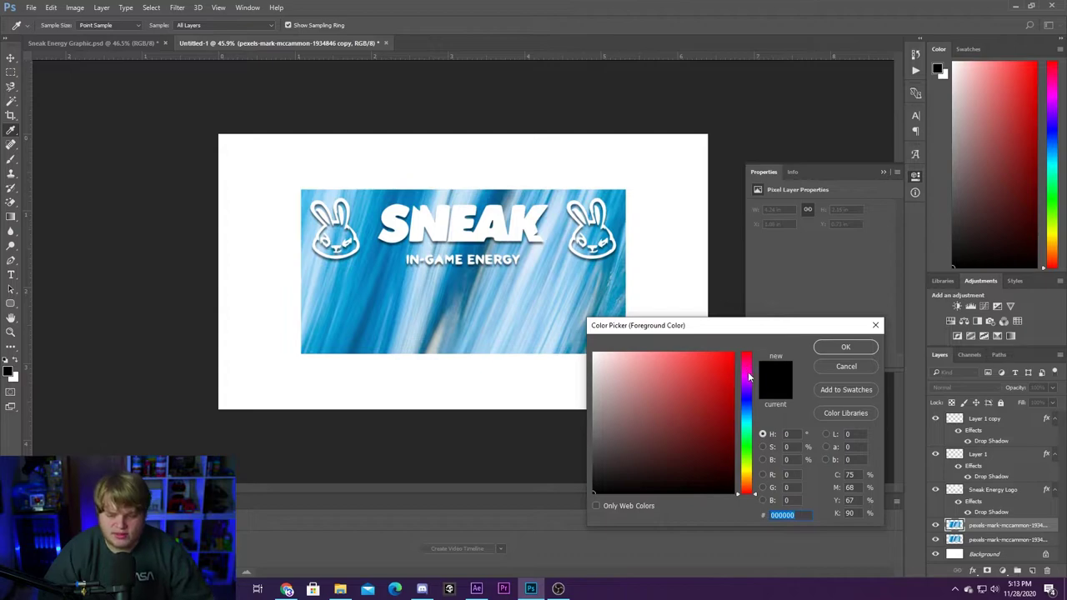
click(751, 381)
click(709, 363)
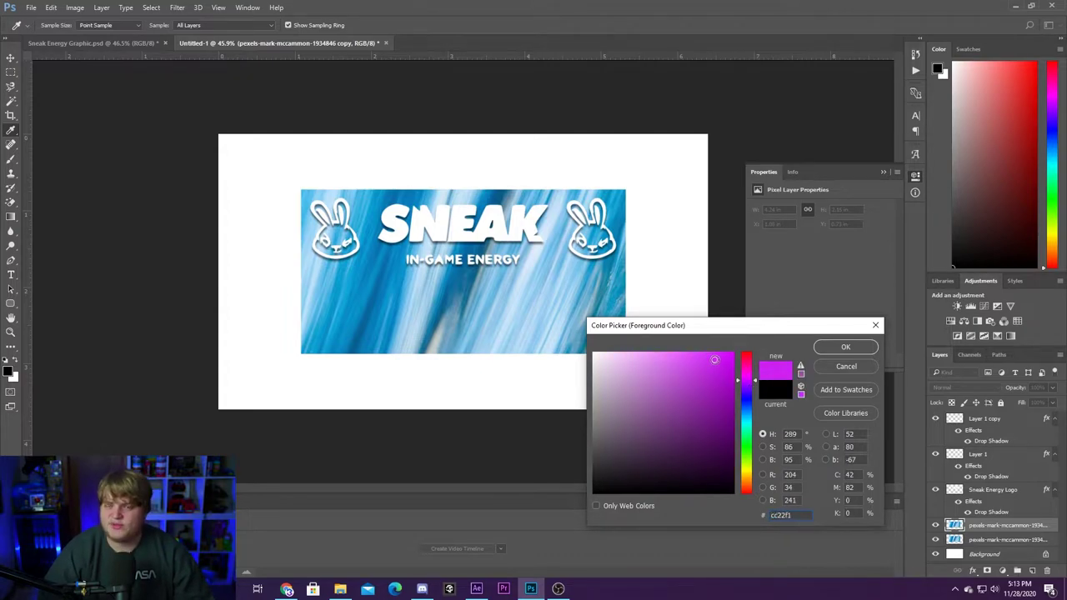
drag(715, 361, 713, 362)
click(845, 347)
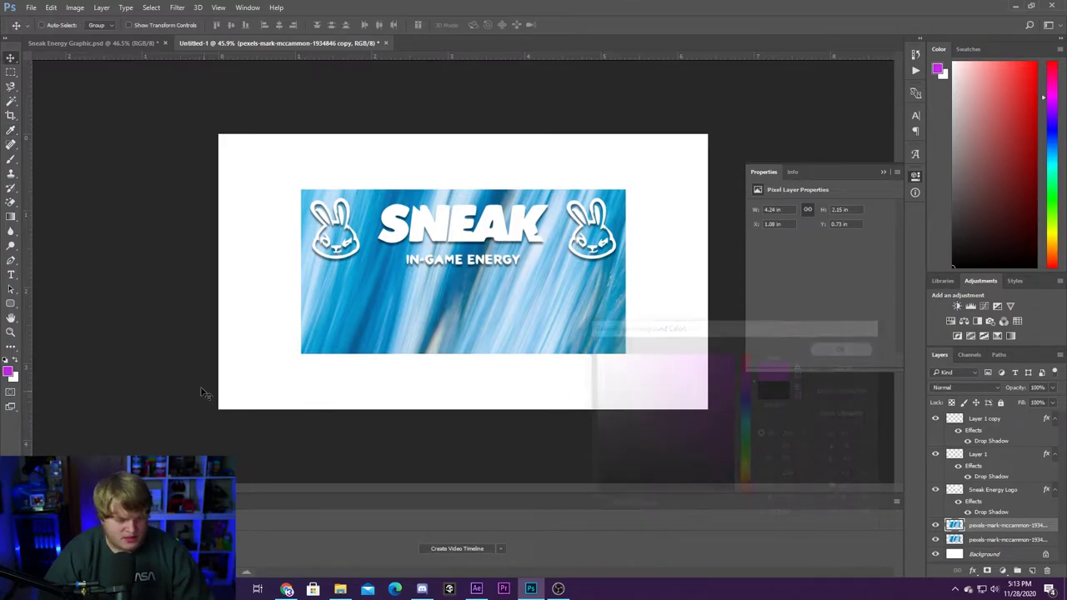
- Set the background colour to bright sky blue, around #24a9e7
click(15, 380)
drag(747, 406, 743, 416)
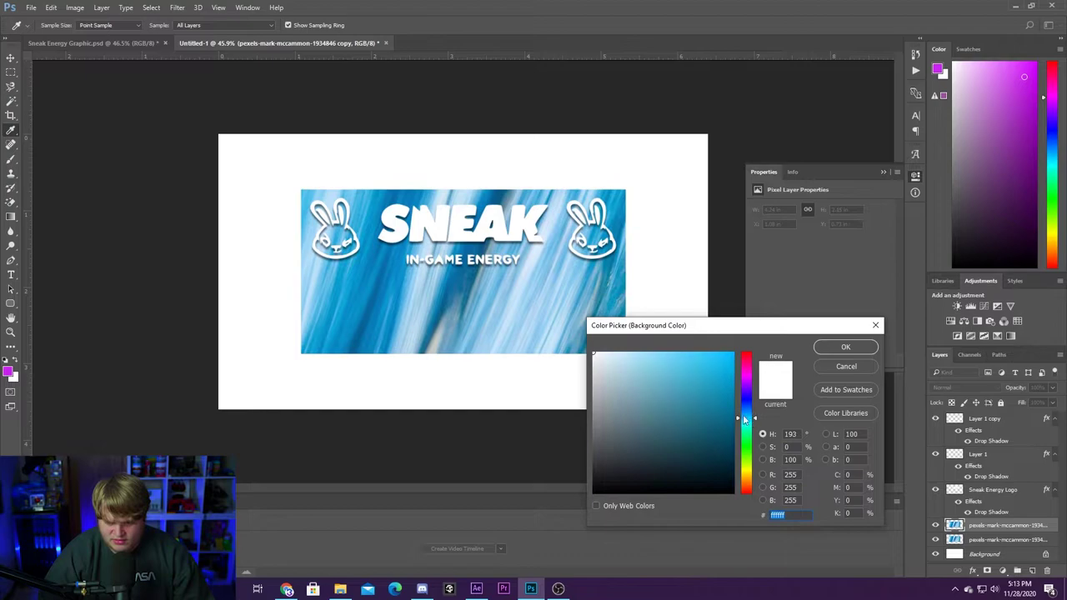
drag(697, 367, 712, 365)
drag(746, 417, 746, 414)
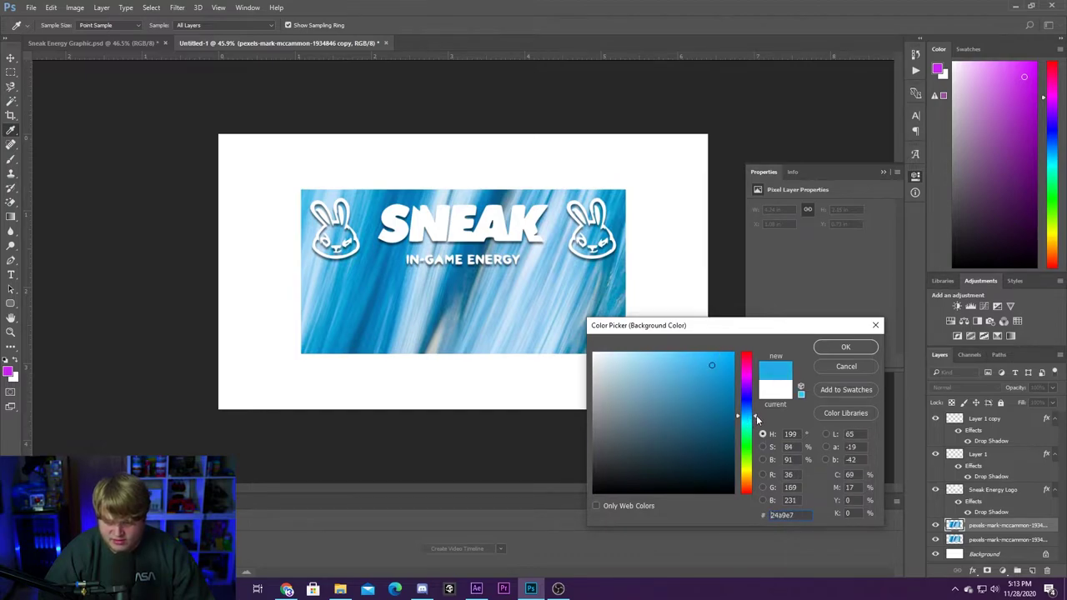
click(845, 347)
key(v)
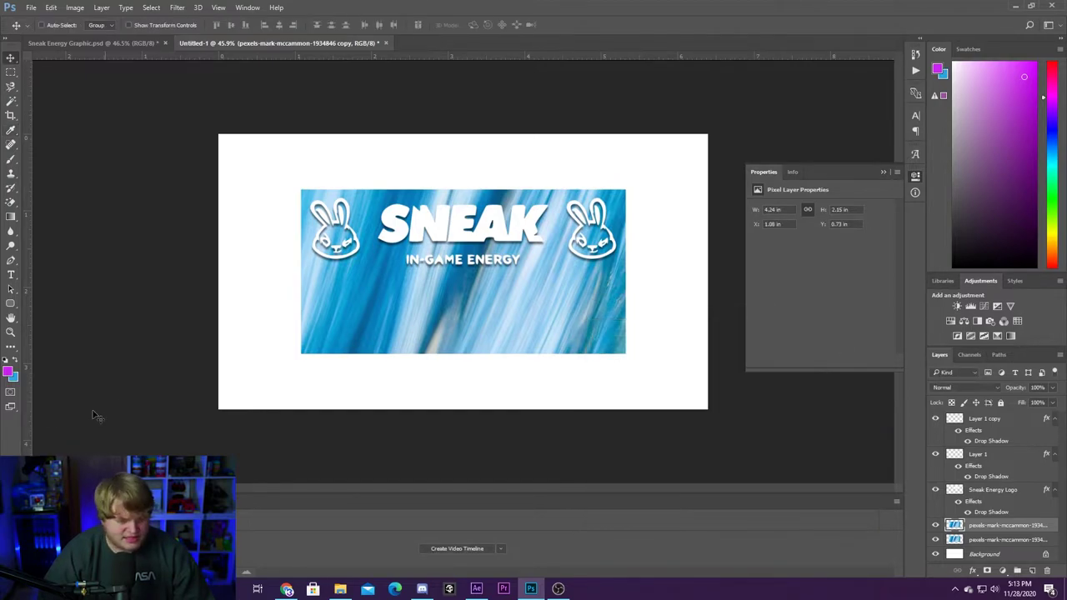
- Add a magenta-to-blue foreground-to-background Gradient Overlay to the photo at about -80°
double_click(1054, 525)
click(675, 337)
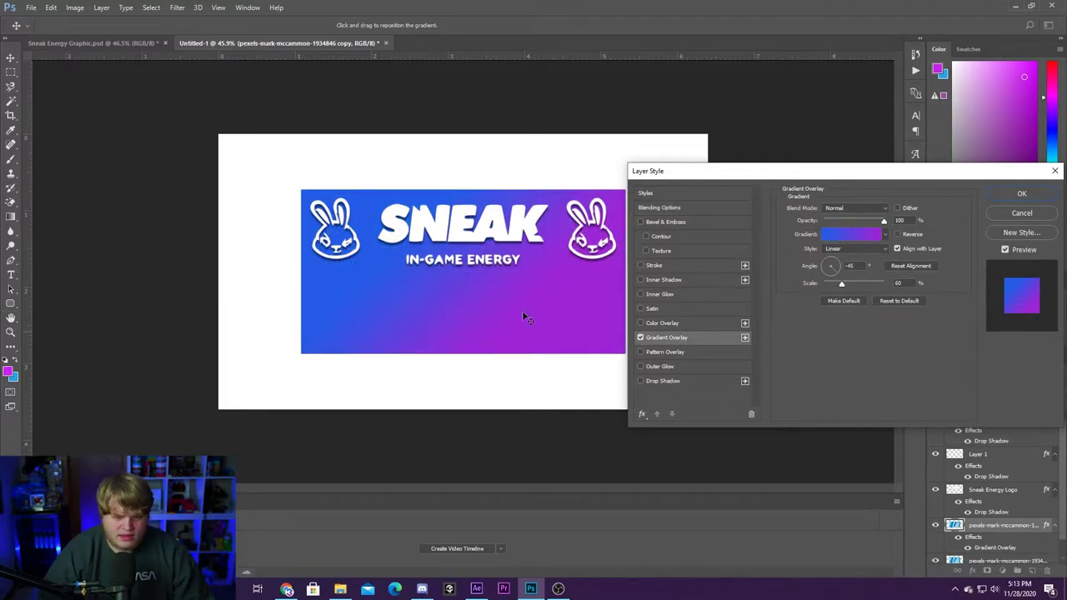
click(887, 236)
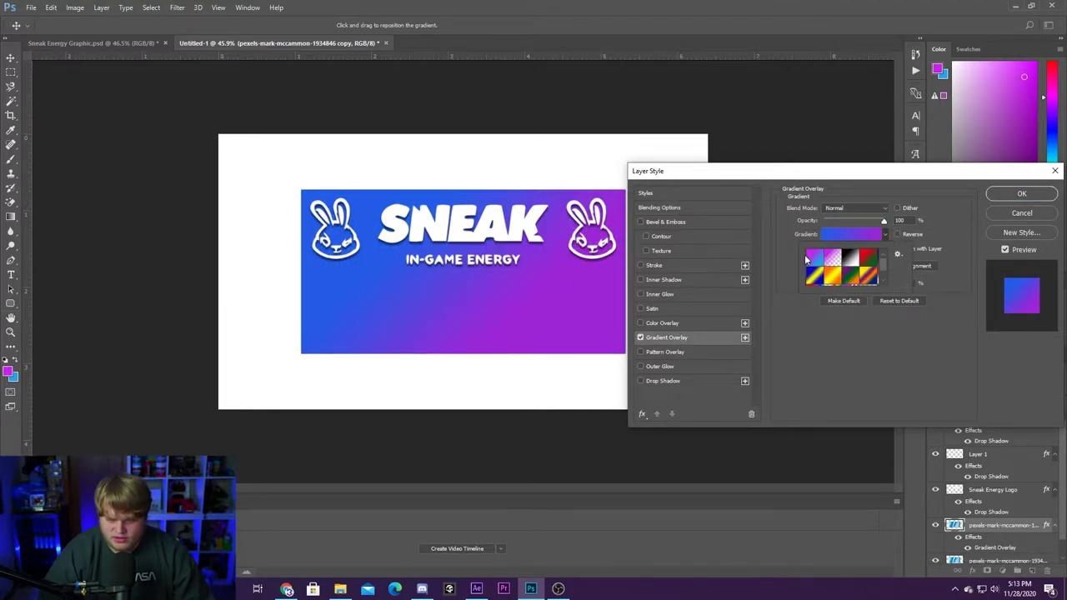
click(810, 258)
click(921, 345)
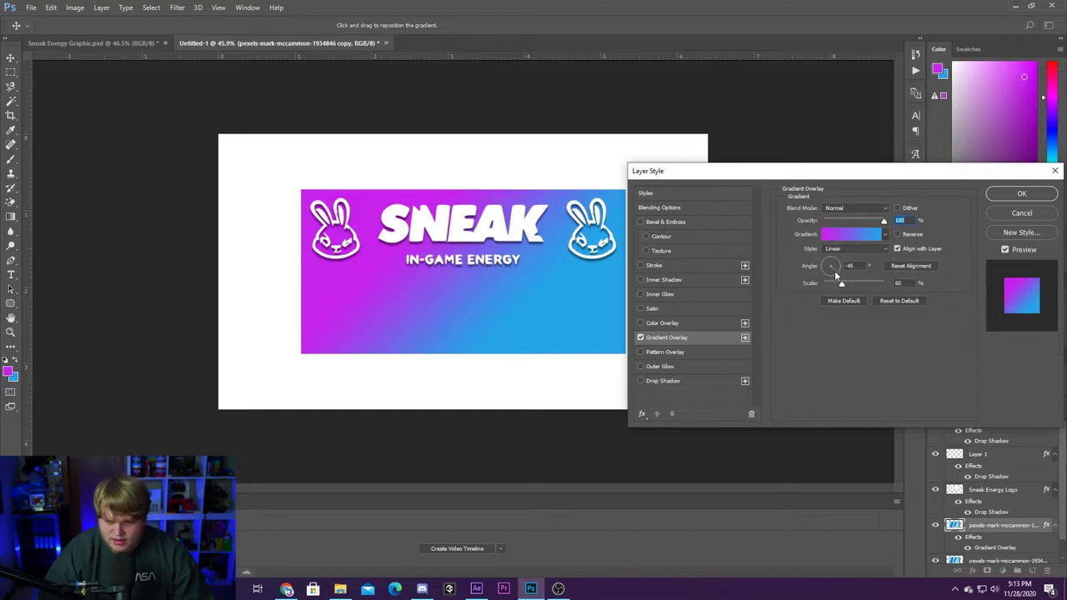
click(835, 274)
drag(832, 273, 833, 271)
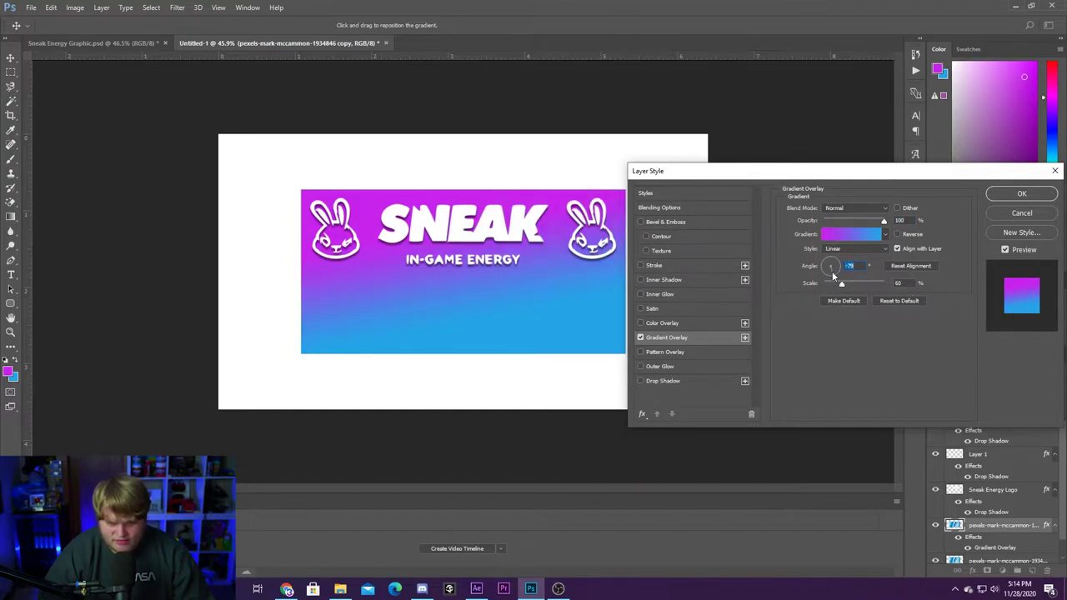
drag(832, 272, 828, 269)
key(Return)
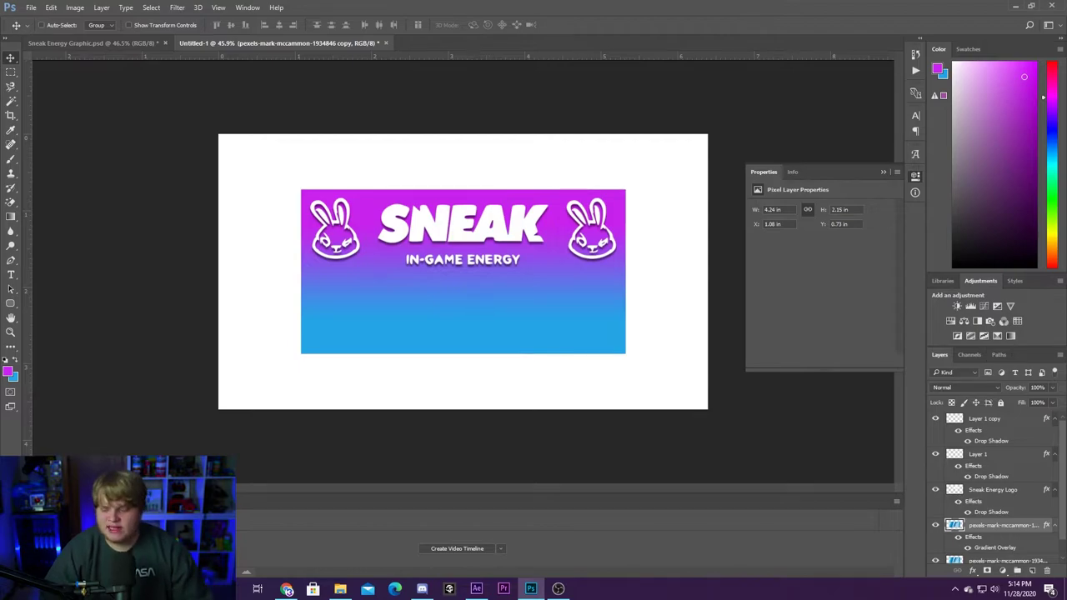
- Rasterize the photo layer's style so the Gradient Overlay becomes pixels
right_click(1041, 524)
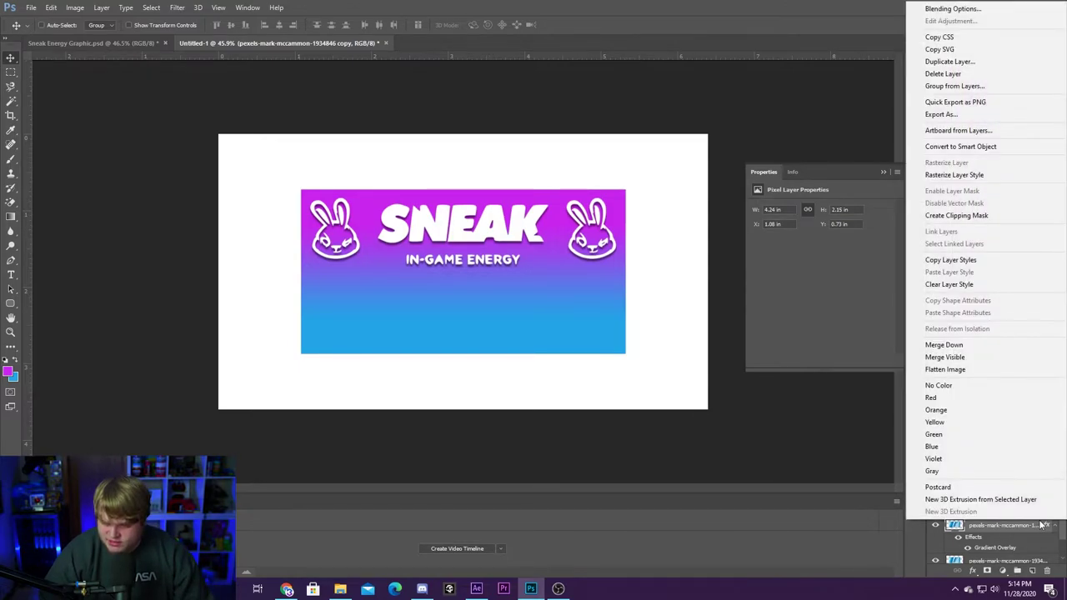
click(963, 176)
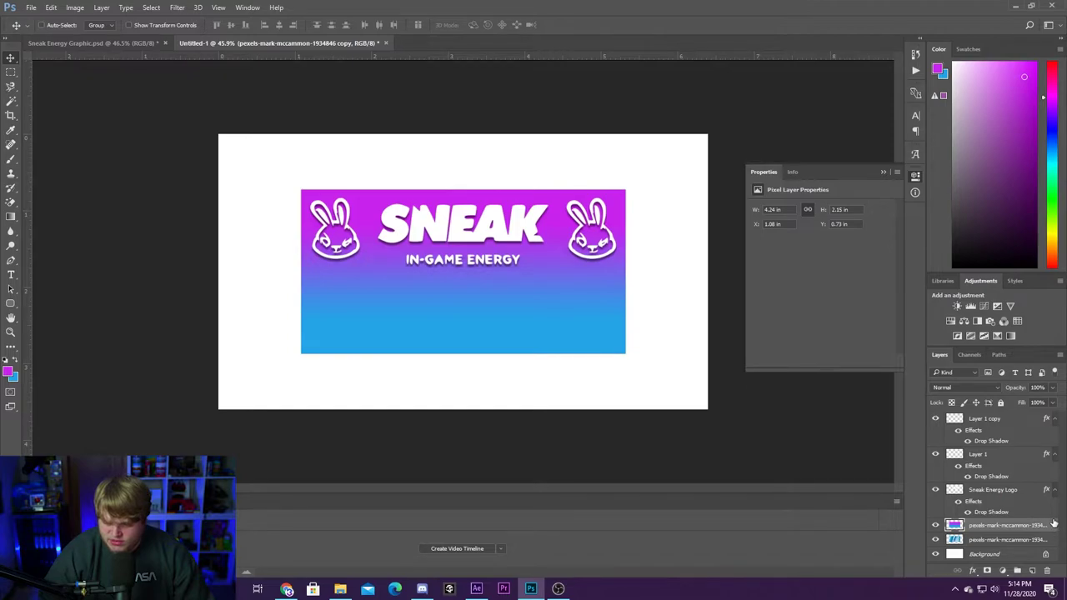
- Try Vivid Light, Overlay and Screen blending on the gradient layer, settling on Hard Light
click(989, 389)
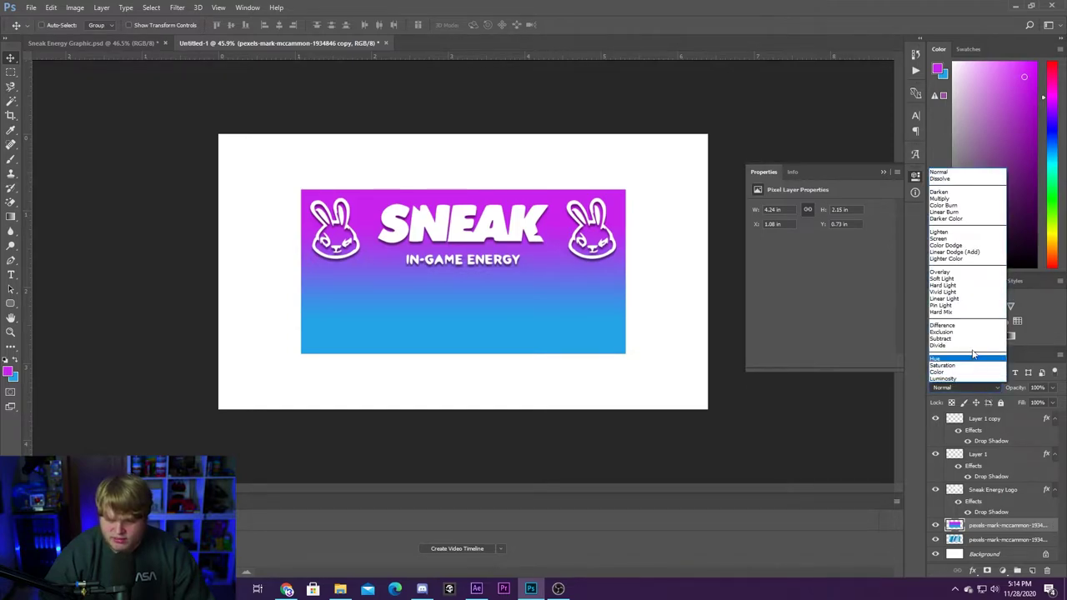
click(941, 291)
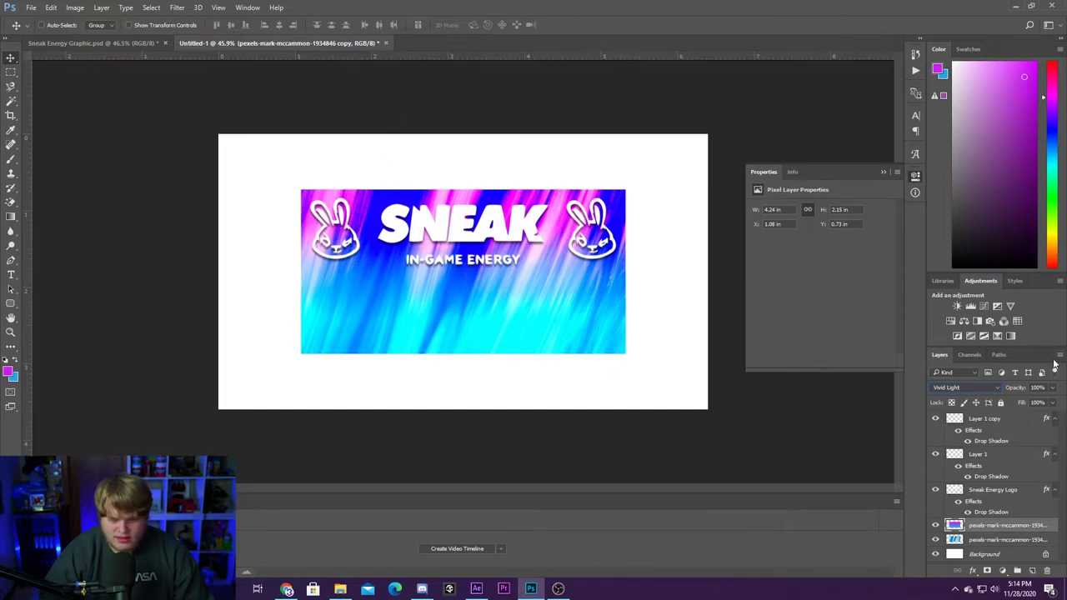
click(980, 386)
click(957, 286)
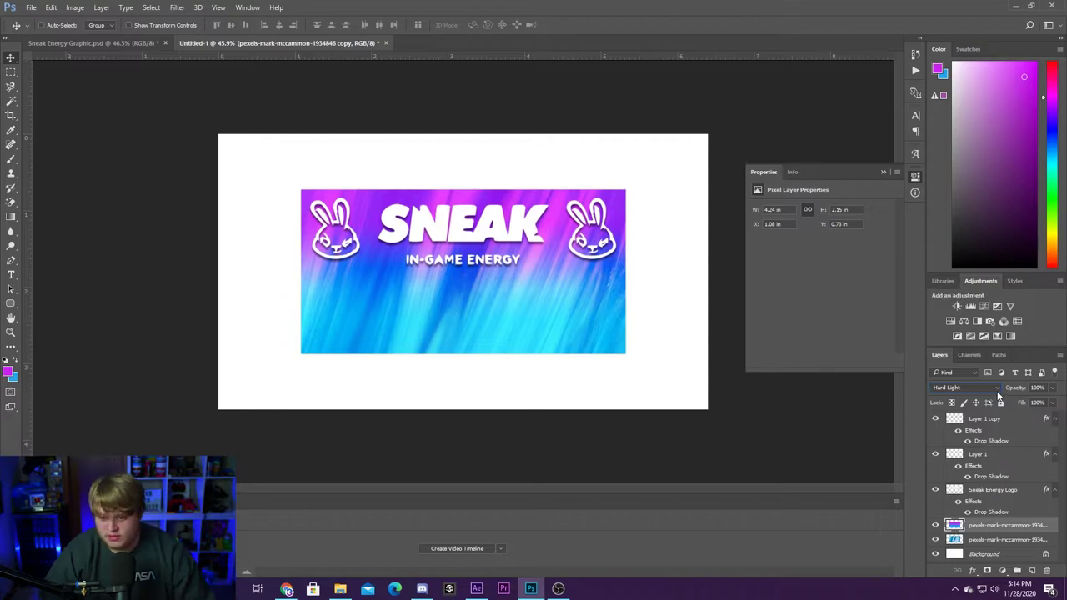
click(972, 387)
click(949, 272)
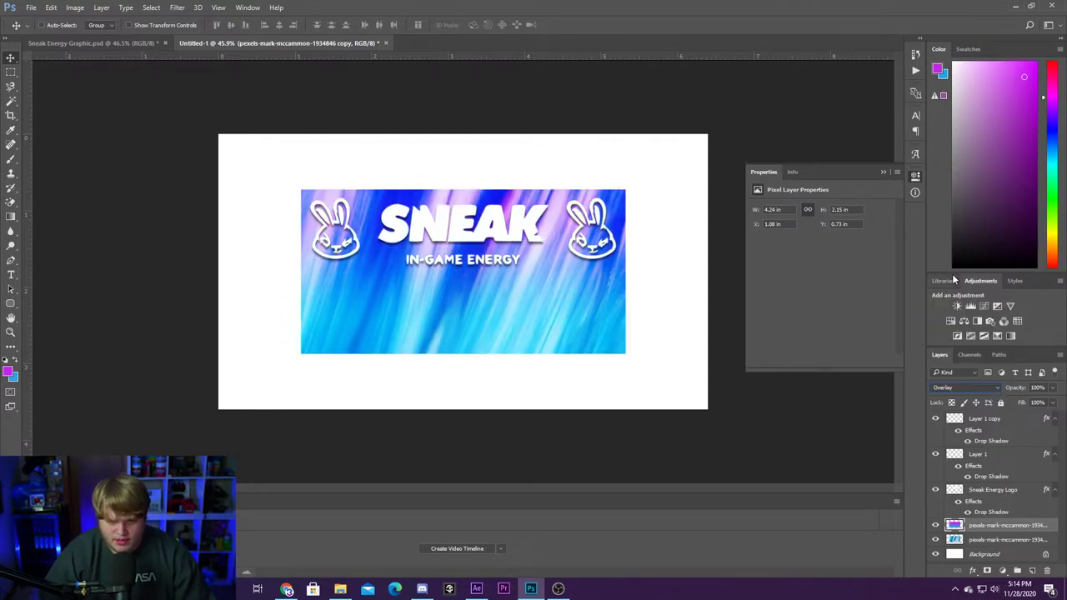
click(997, 387)
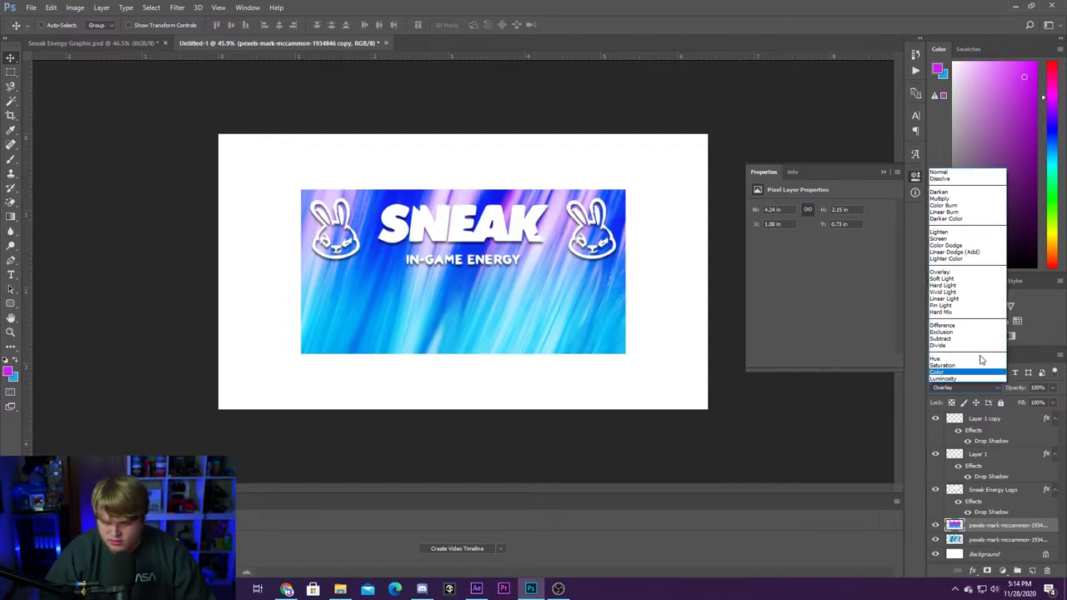
click(953, 281)
key(shift+alt+s)
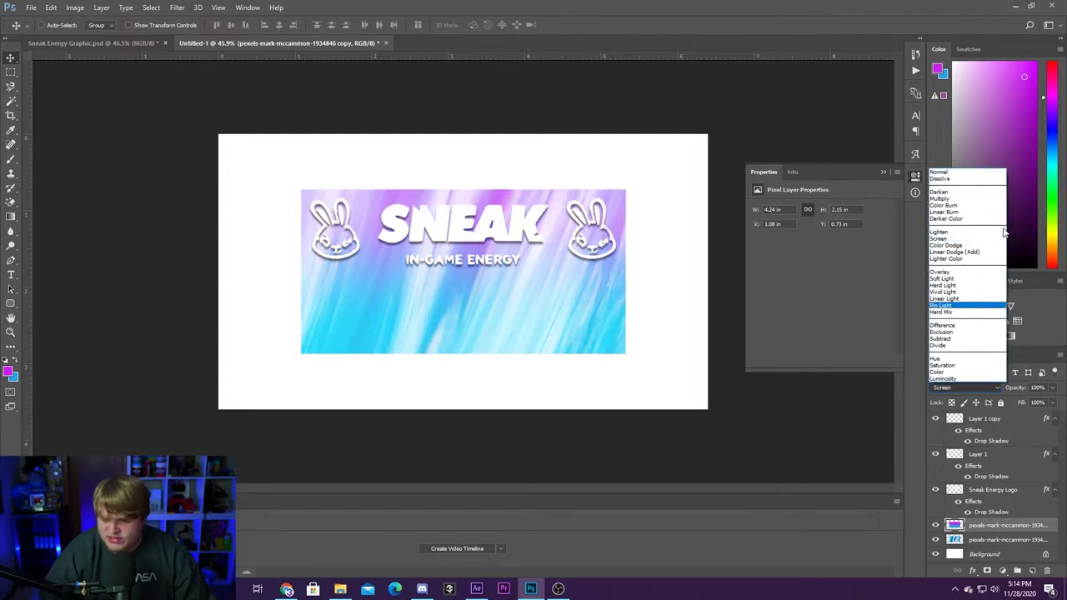
click(953, 286)
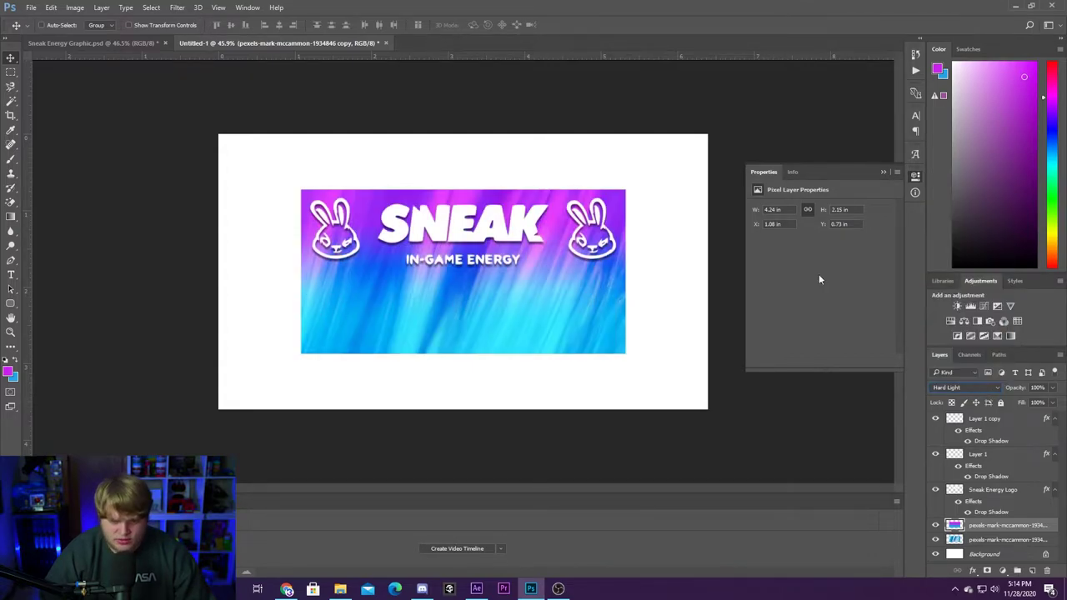
click(11, 332)
alt+click(353, 331)
- Select the plain and gradient photo layers together and merge them into one layer
click(357, 333)
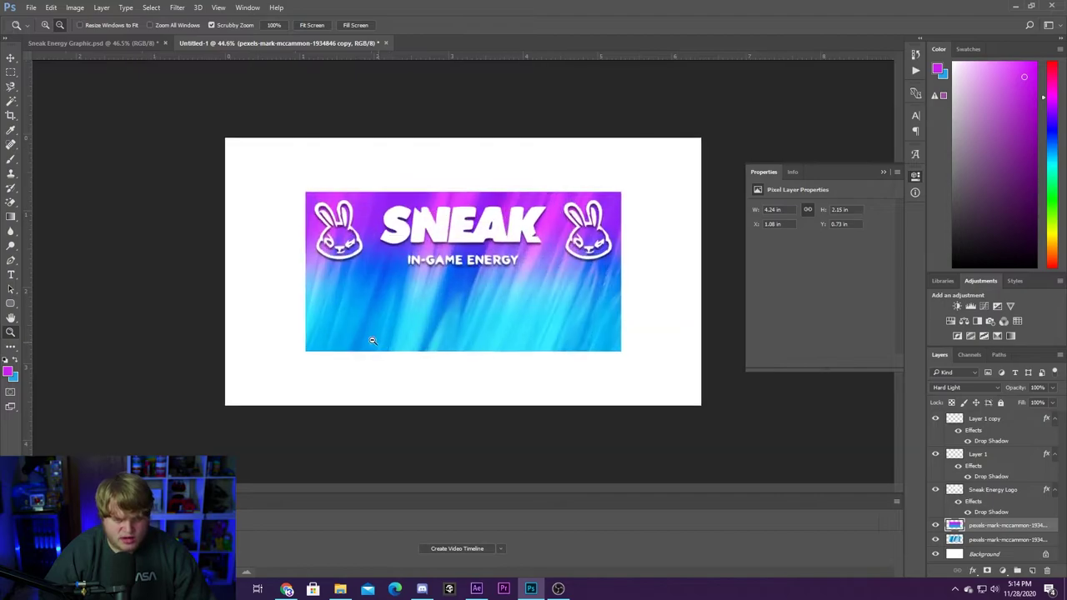
click(498, 362)
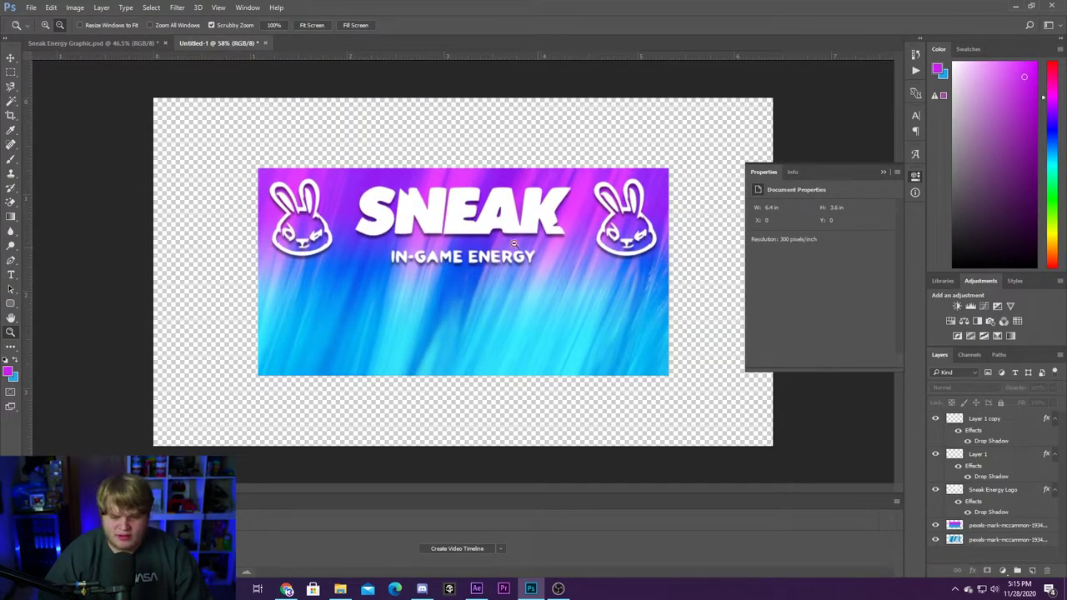
click(1053, 542)
shift+click(1049, 529)
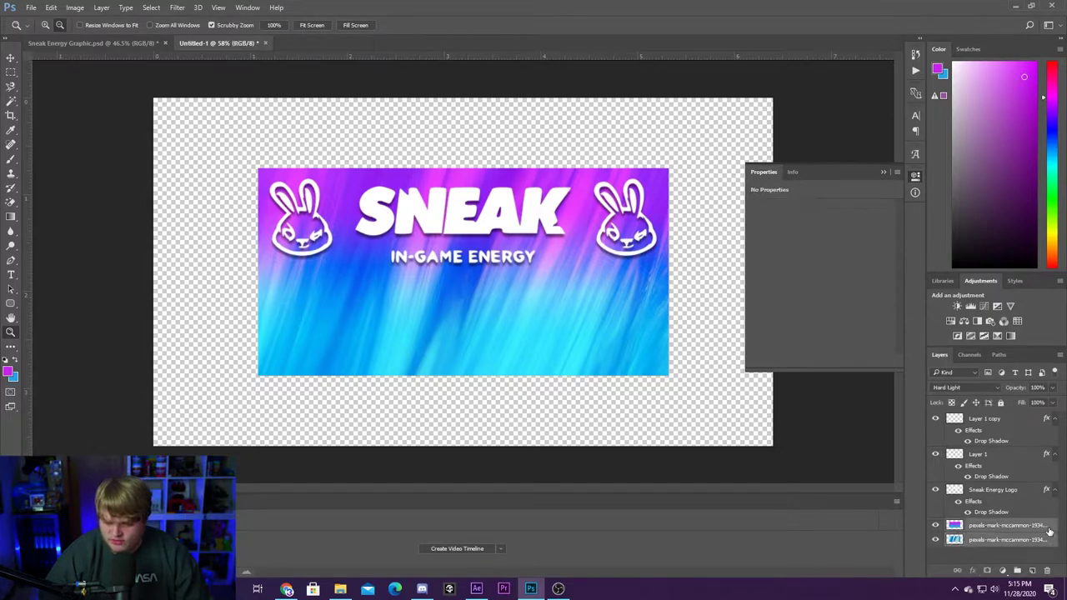
right_click(1054, 533)
click(942, 354)
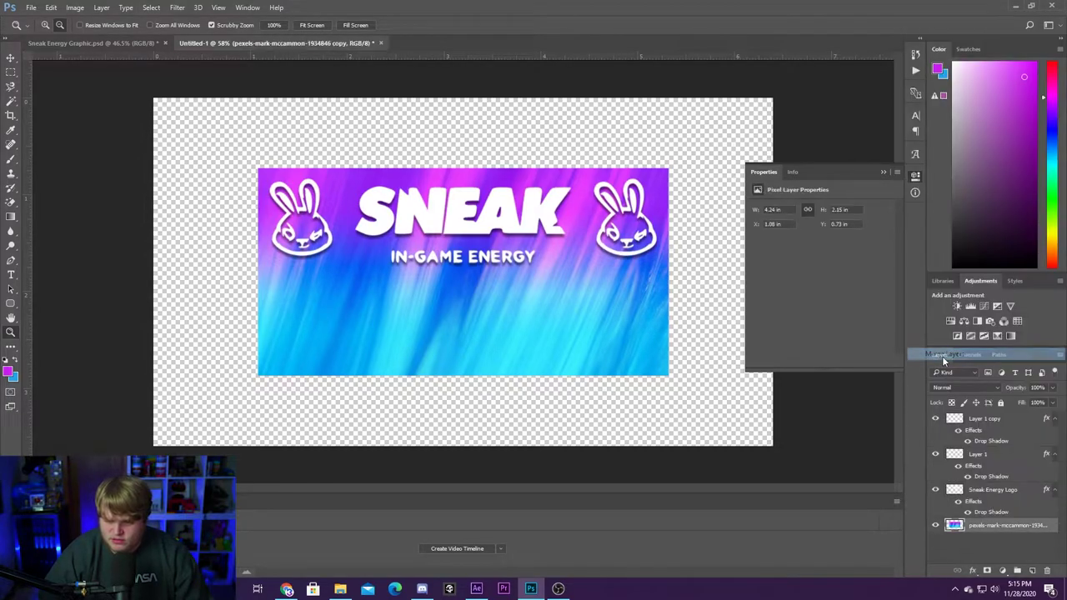
click(987, 548)
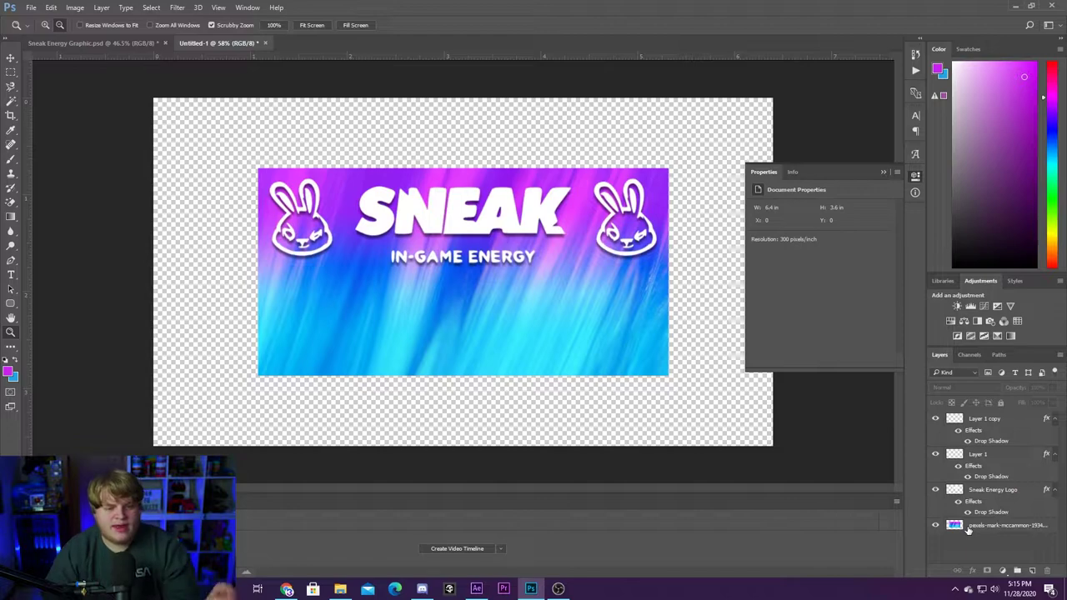
- Add a 25 px white outside Stroke to the merged banner layer
double_click(1053, 526)
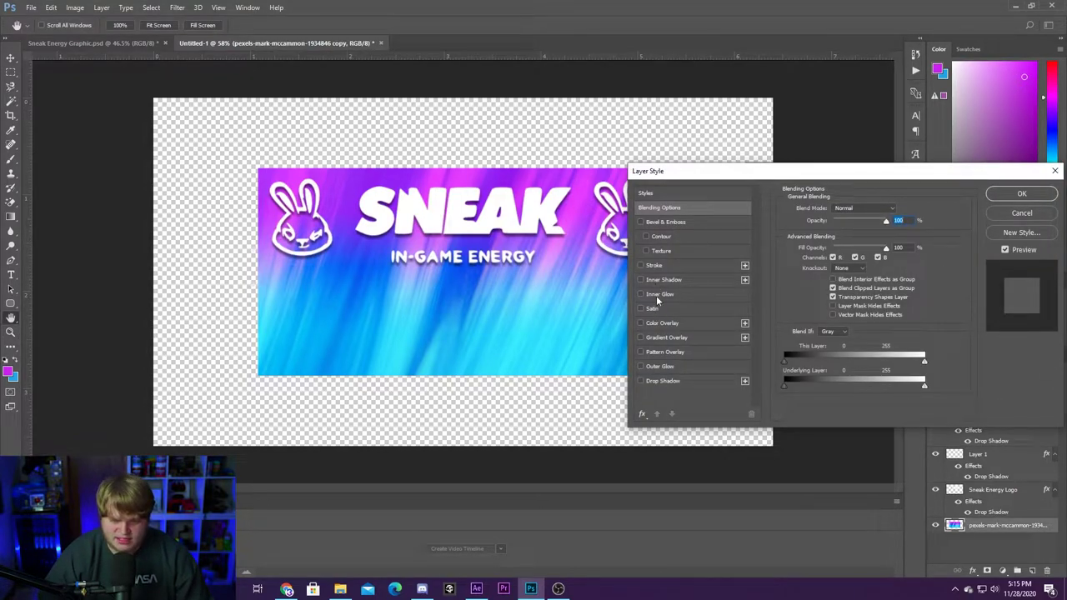
click(658, 267)
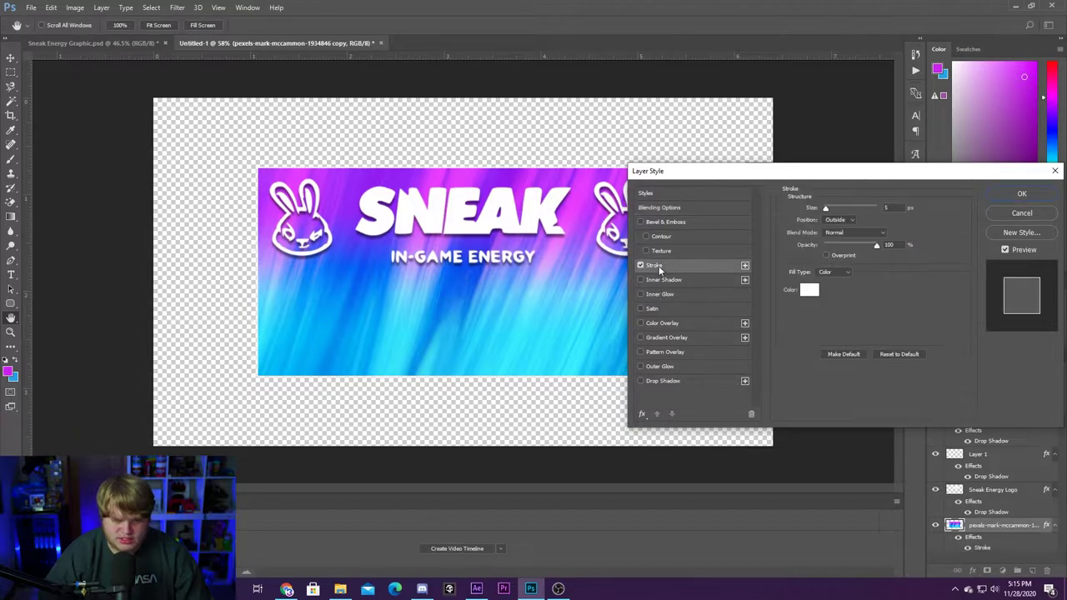
drag(826, 209, 833, 210)
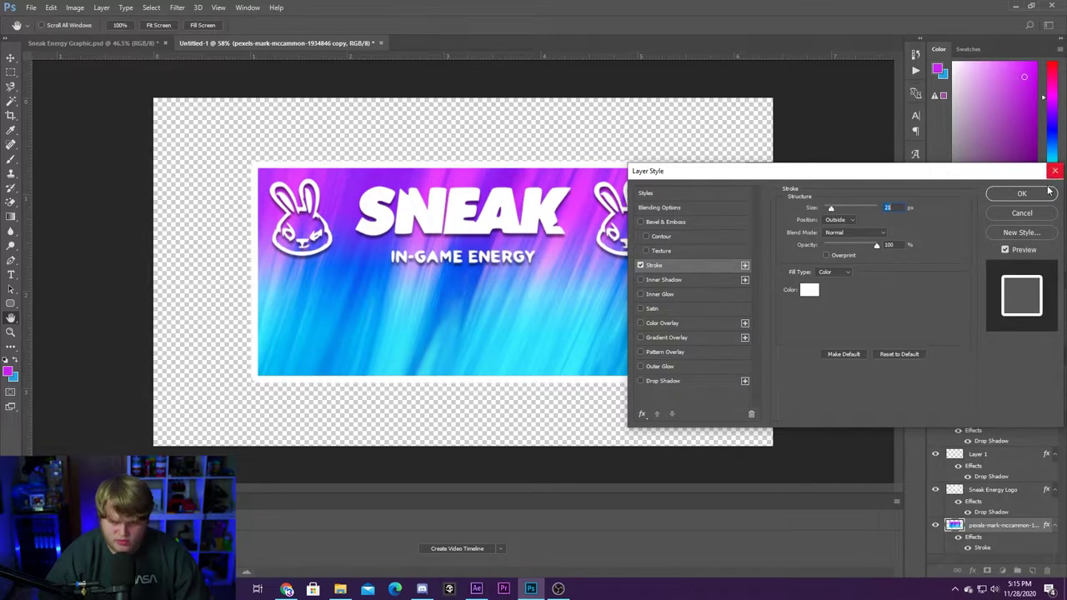
click(1022, 194)
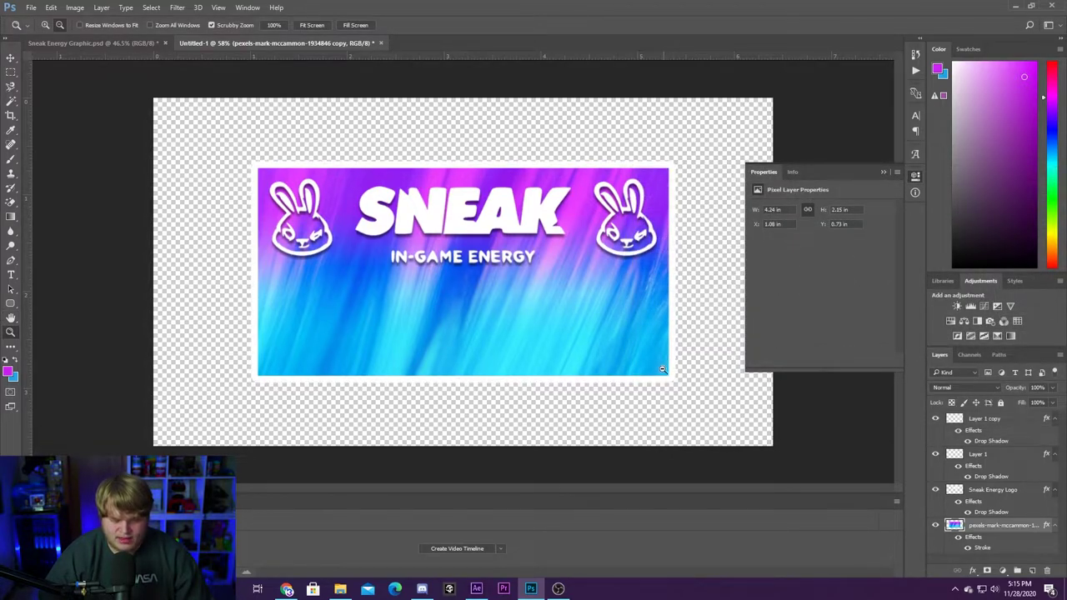
- Set the foreground colour to cyan 22c8ec
click(884, 171)
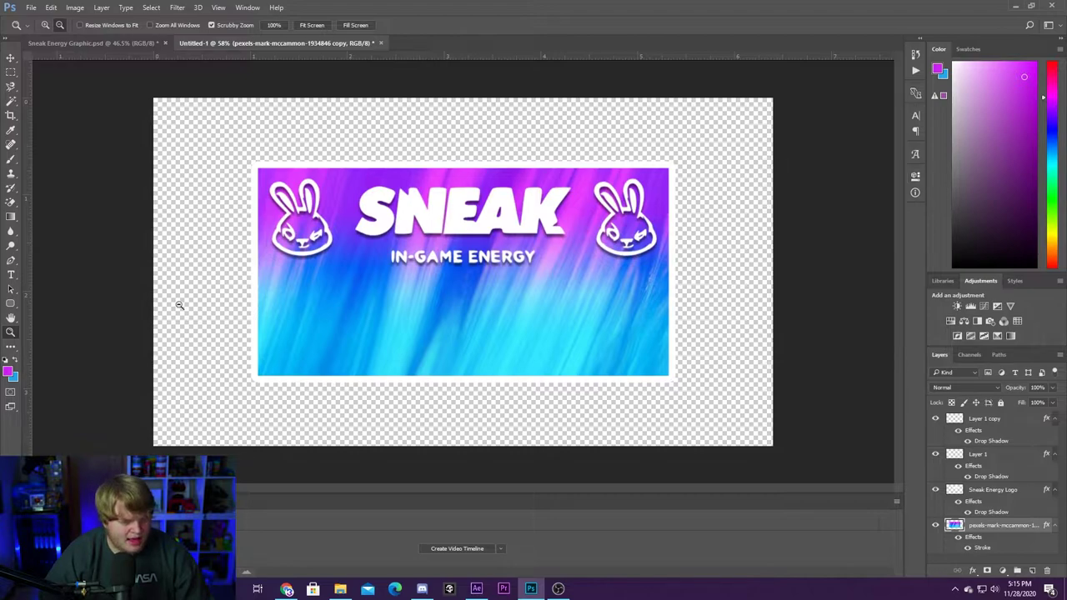
click(10, 371)
mouse_move(747, 422)
mouse_down()
mouse_move(748, 436)
mouse_move(747, 420)
mouse_move(690, 358)
mouse_move(675, 357)
mouse_move(675, 372)
mouse_up()
click(843, 347)
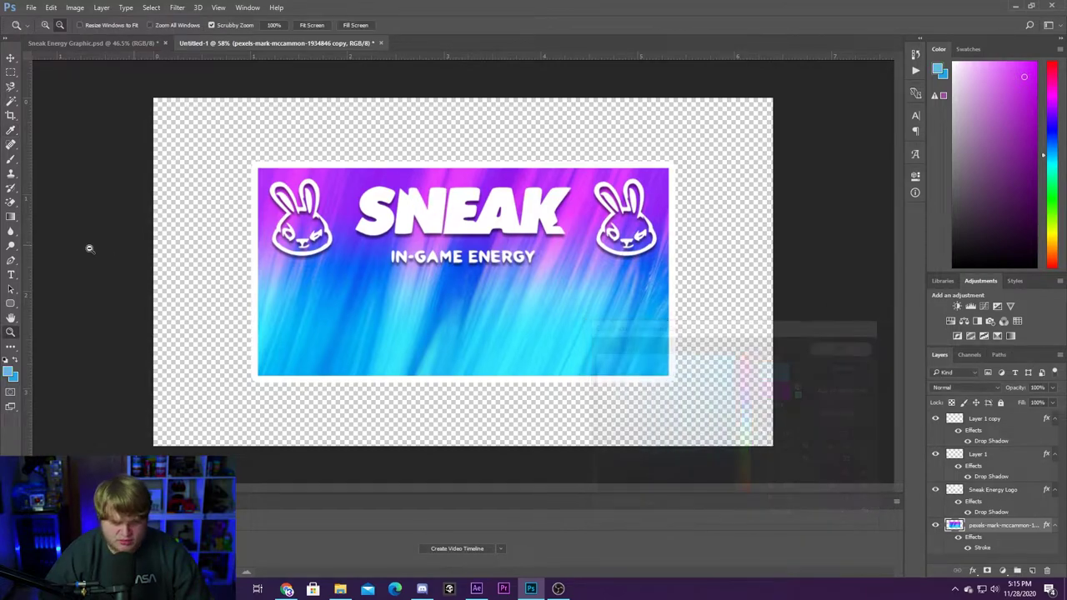
- Draw a cyan rounded rectangle over the whole canvas and place its layer beneath the banner
click(10, 303)
drag(118, 85, 823, 457)
drag(1005, 530, 1016, 572)
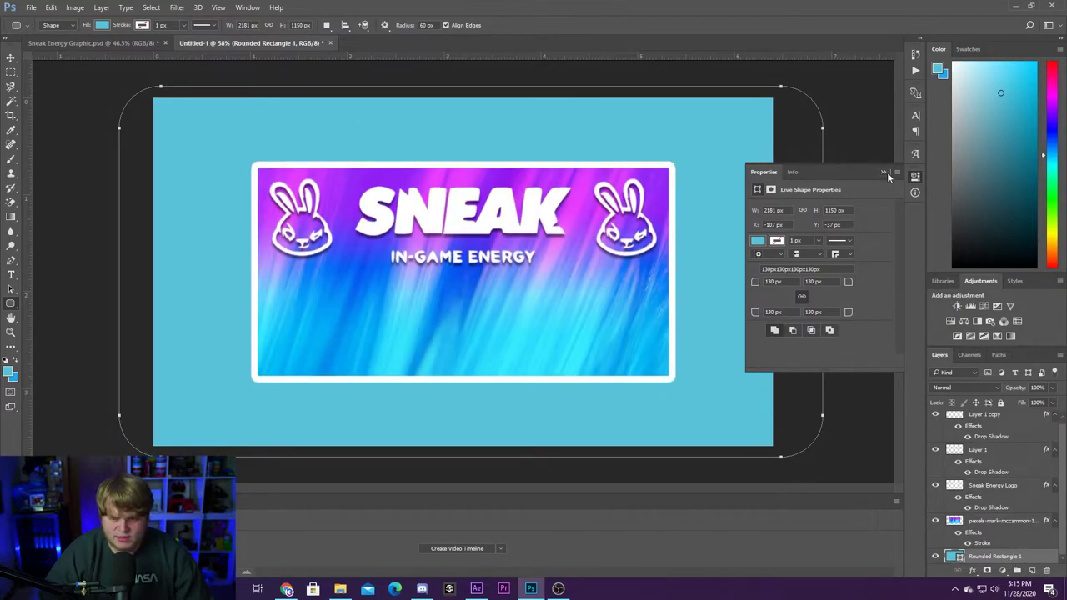
click(886, 173)
- Reselect the Rounded Rectangle tool and select the background photo layer
click(11, 57)
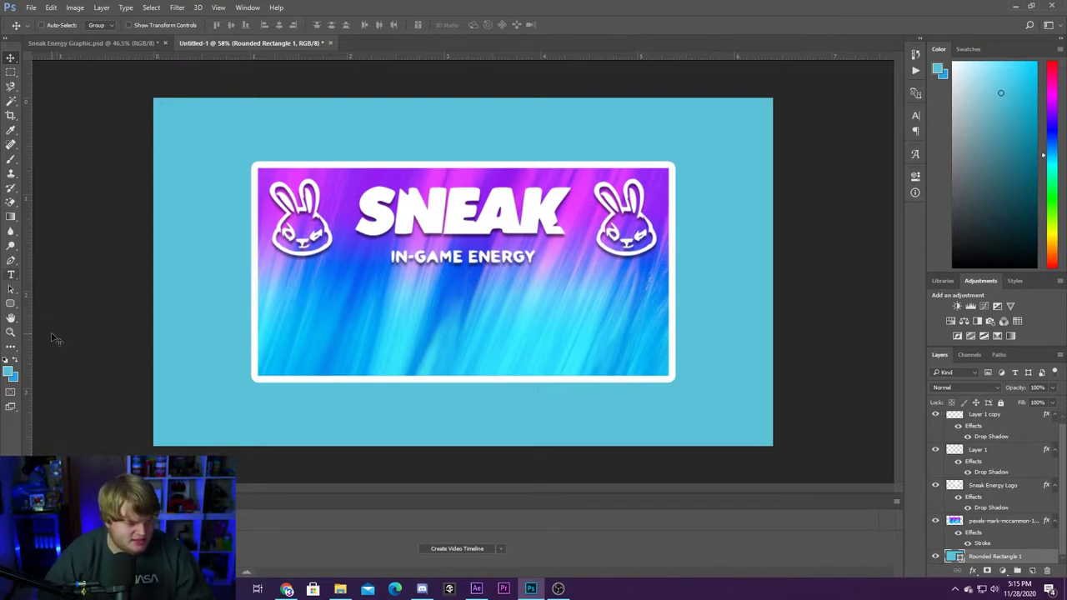
click(11, 304)
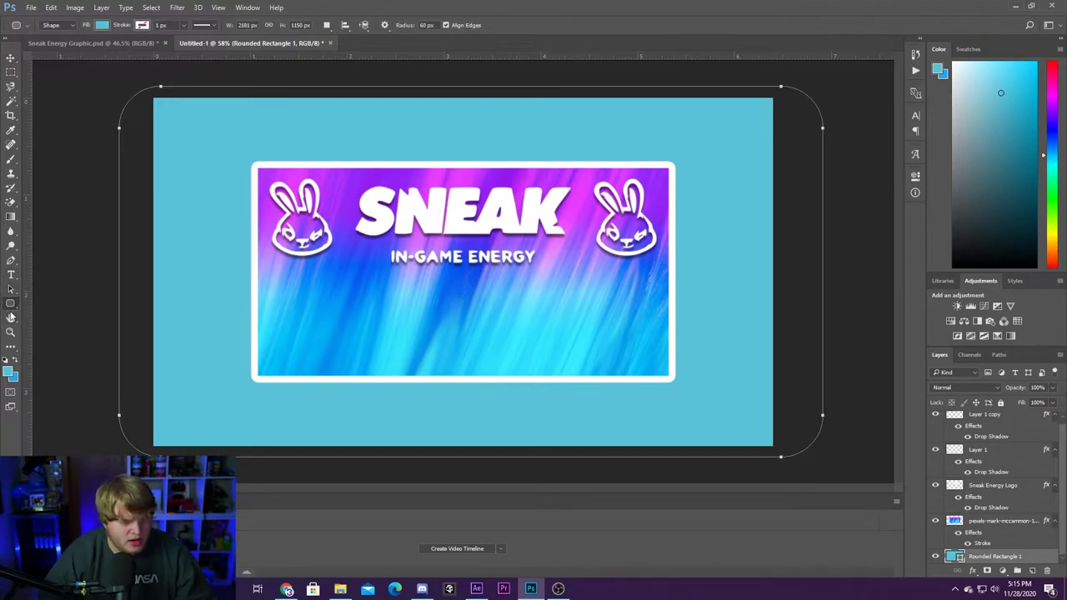
right_click(7, 307)
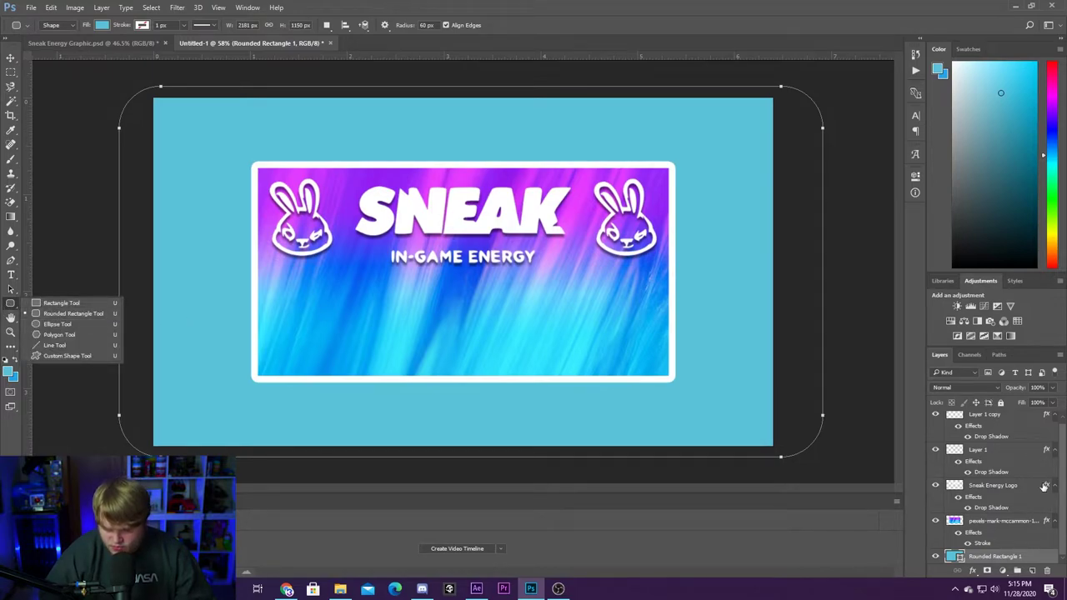
click(1033, 522)
scroll(1027, 534, up, 1)
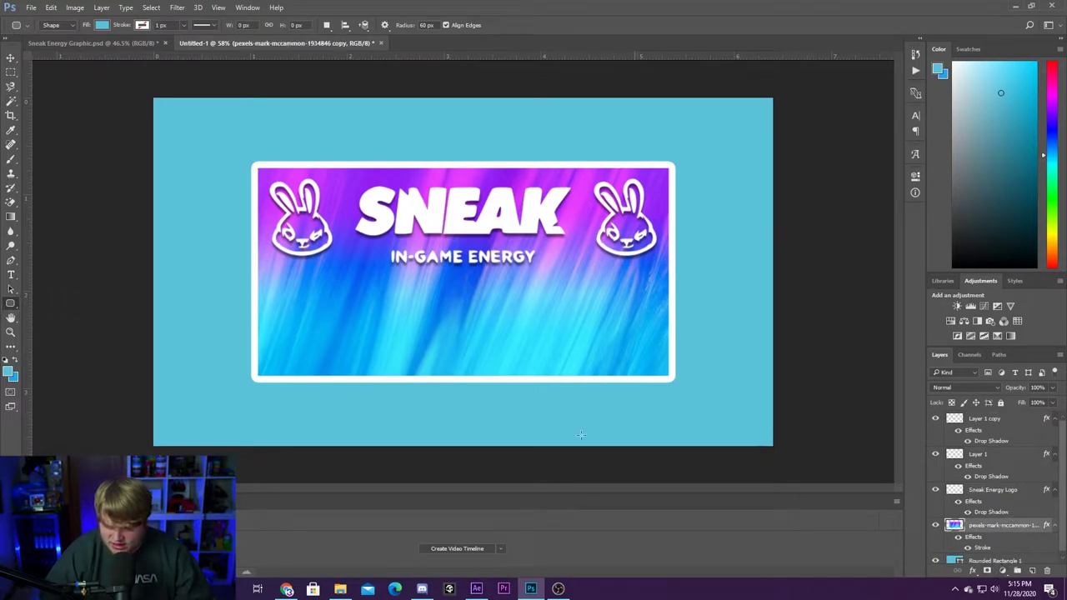
- Draw a rounded bar with 20 px corners across the banner's lower part and nudge it up
drag(277, 332, 588, 367)
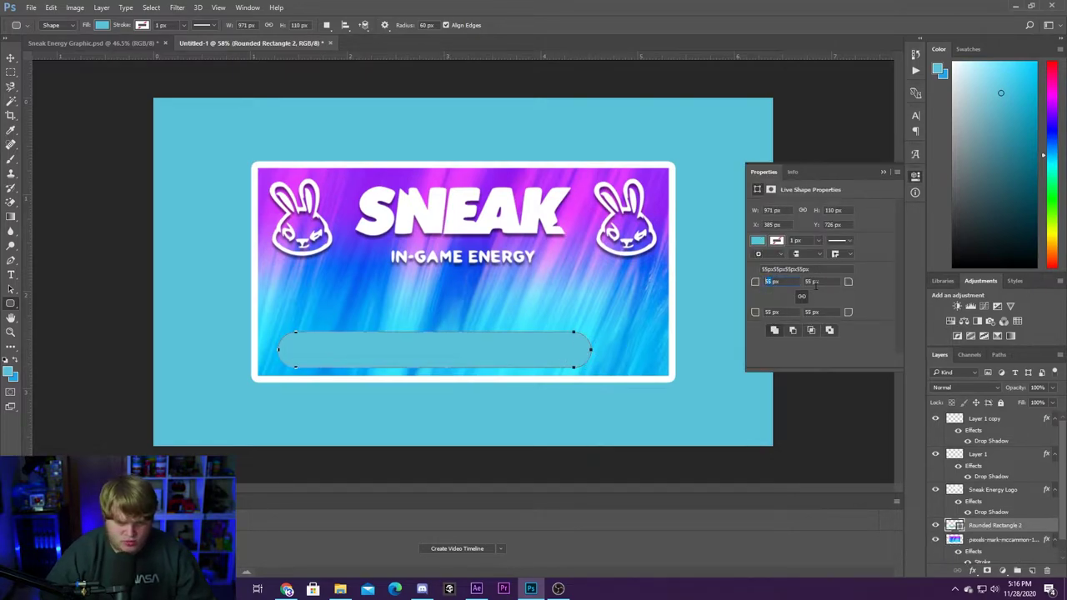
text(20)
key(Return)
key(v)
drag(385, 359, 378, 333)
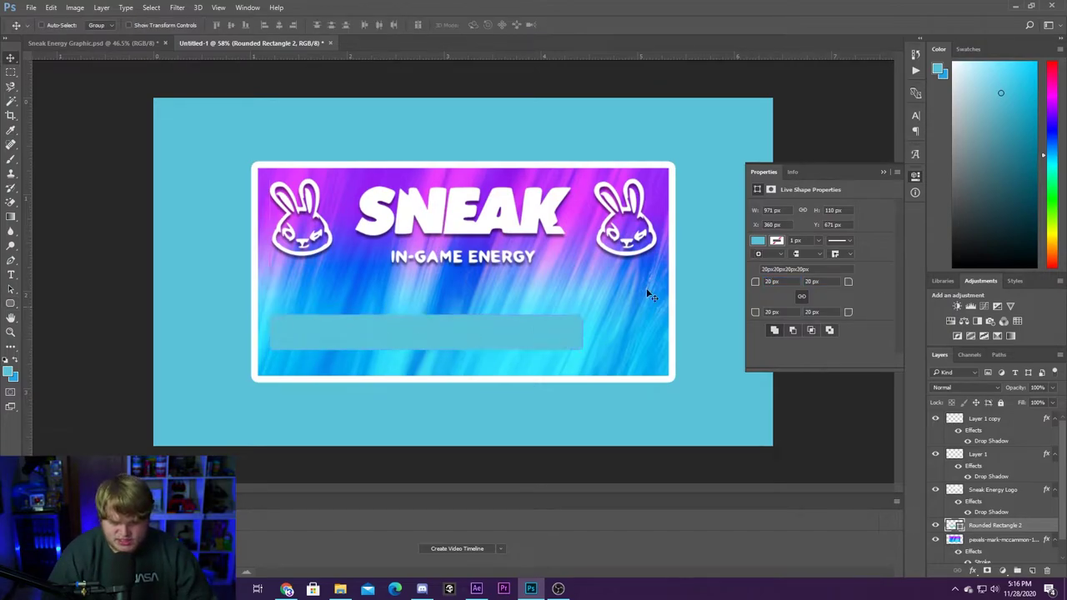
- Fill the bar with light grey and open its Layer Style dialog
click(757, 241)
click(821, 312)
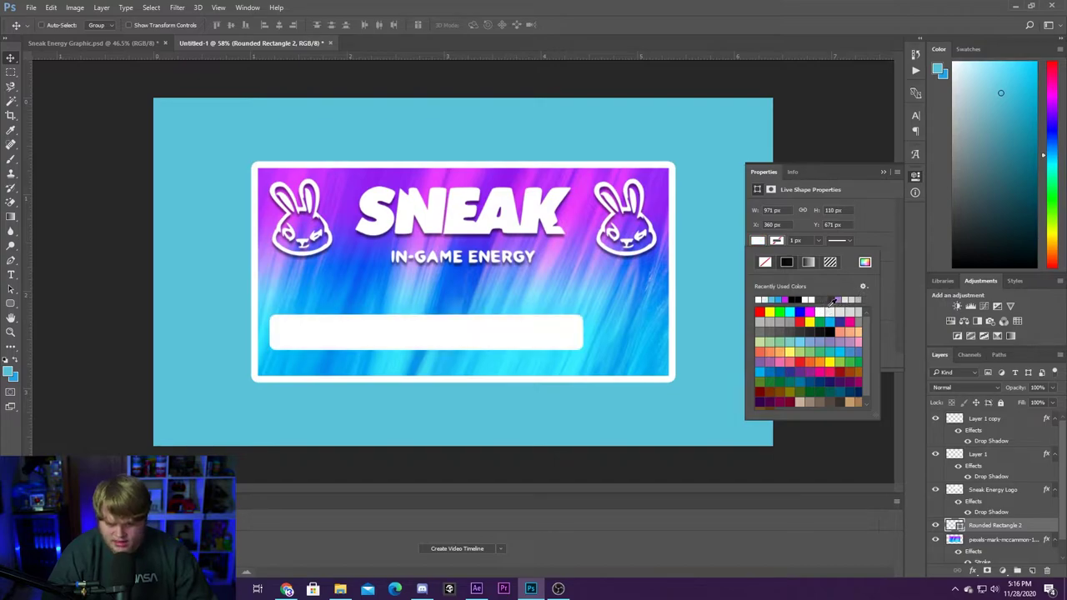
click(830, 313)
click(719, 161)
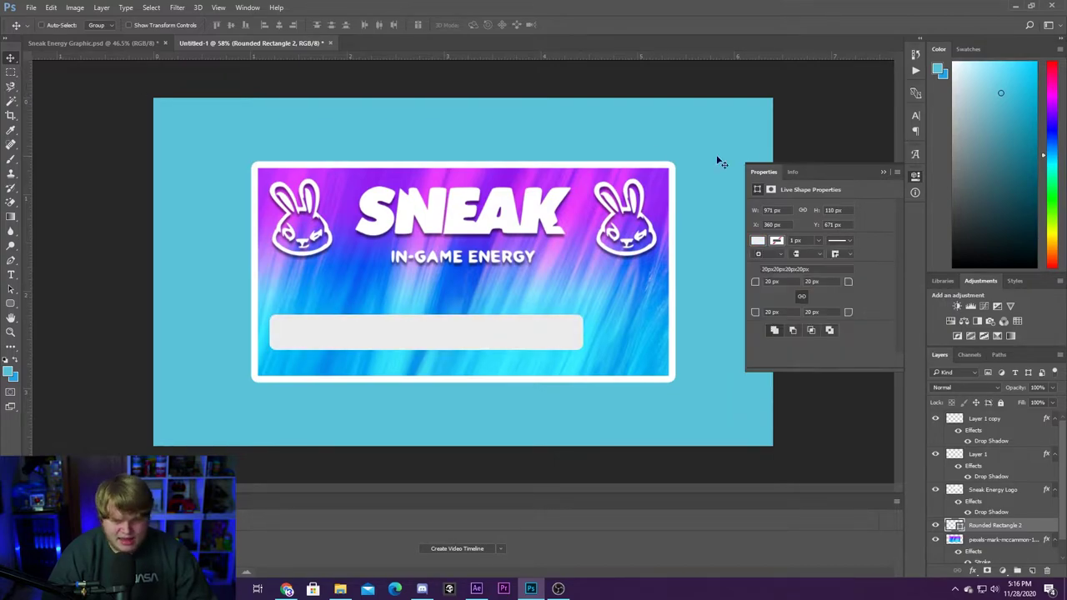
click(881, 171)
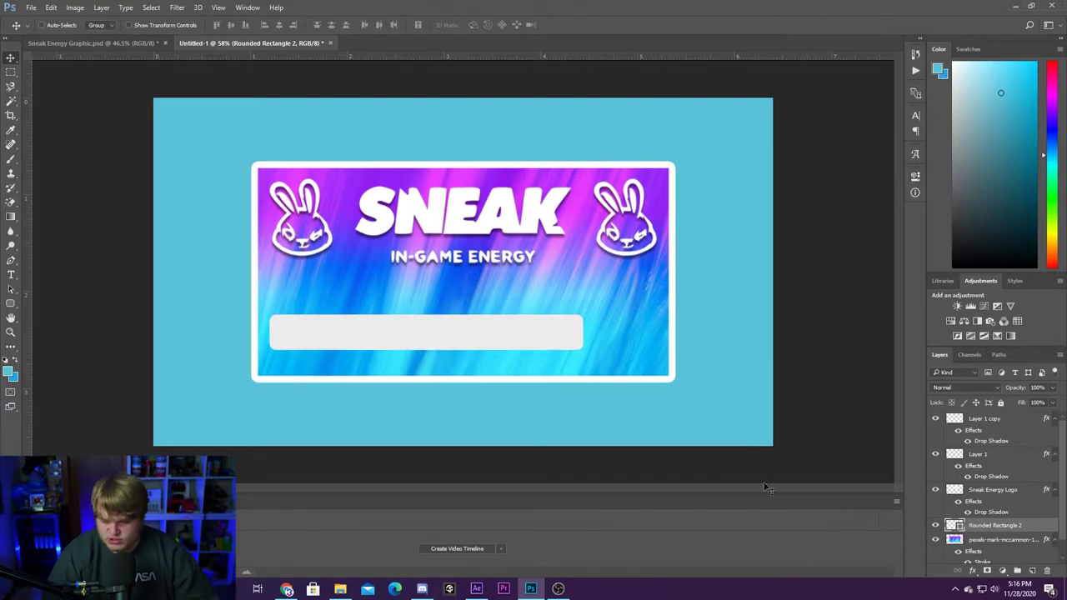
double_click(1041, 527)
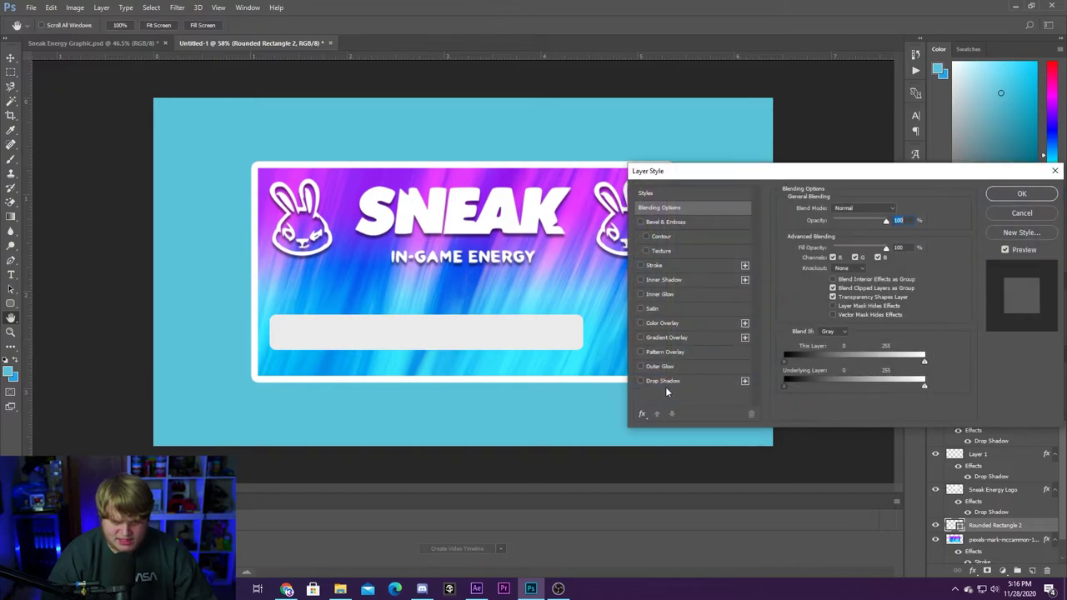
- Apply a Drop Shadow at 55% opacity to the grey bar and zoom out to the whole card
click(666, 384)
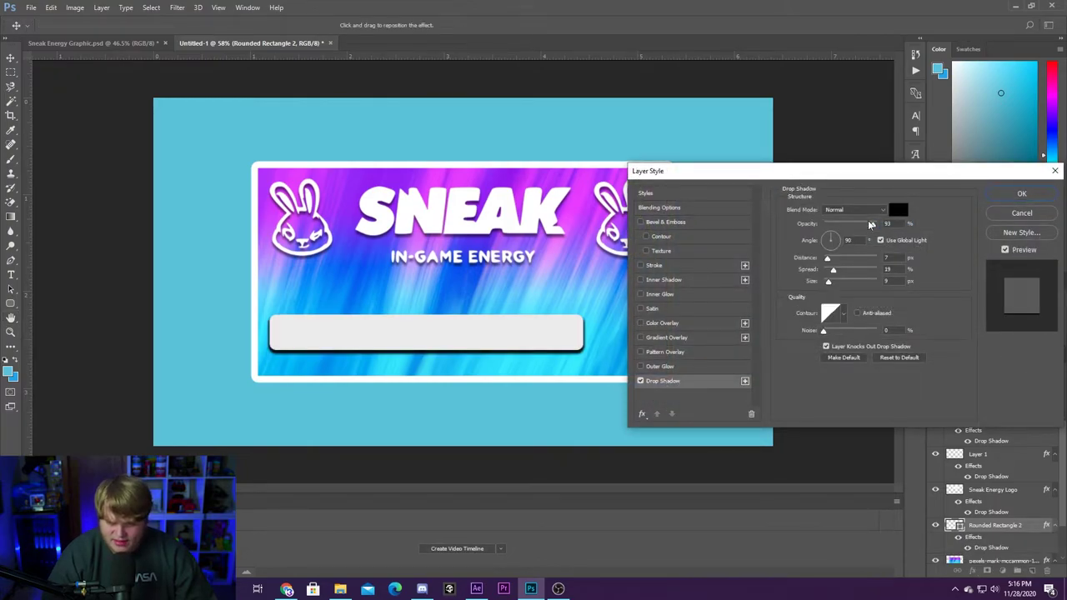
drag(872, 230, 836, 229)
click(1022, 194)
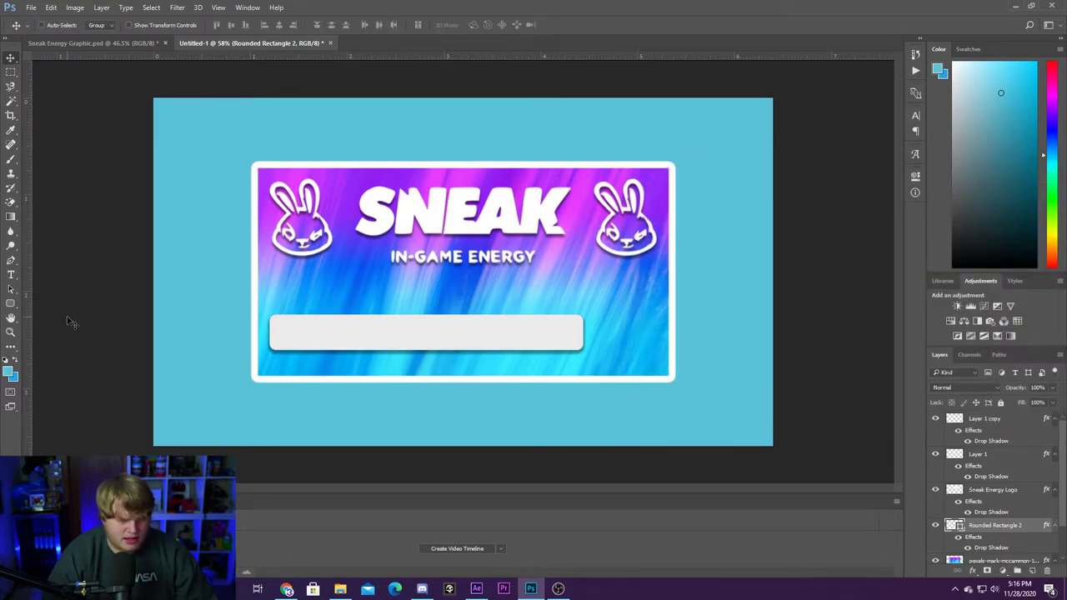
click(11, 332)
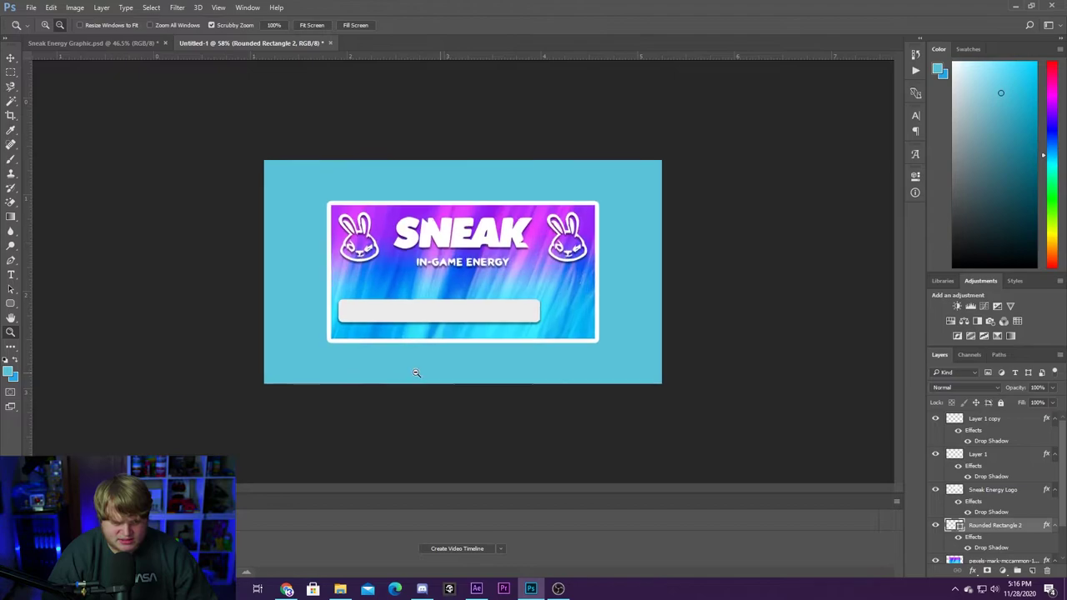